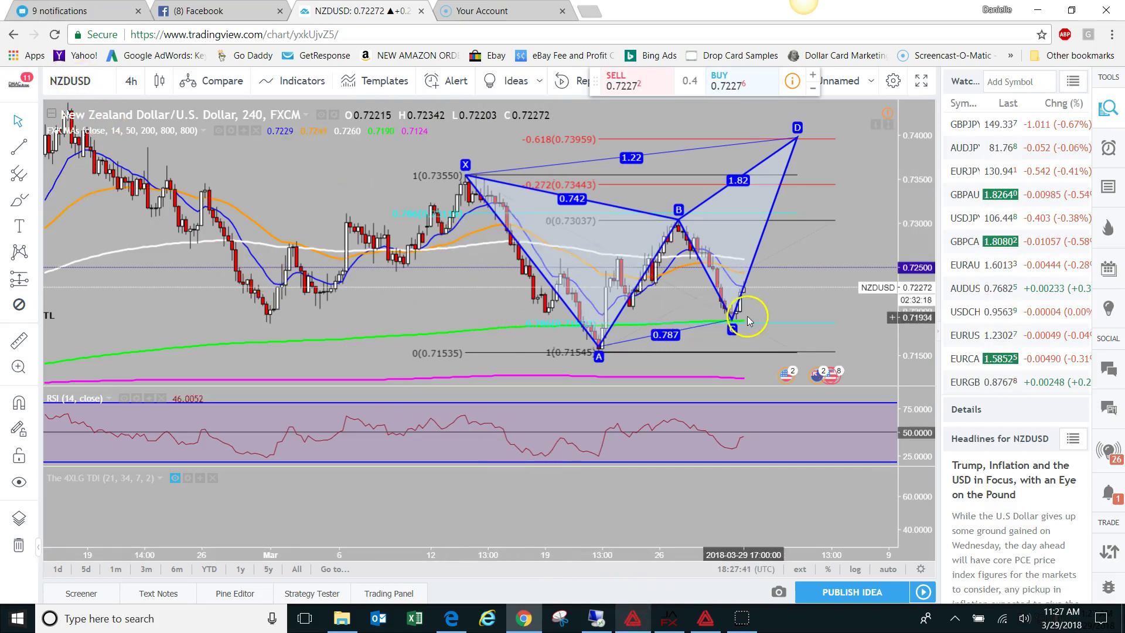
- Look over the available pattern drawing tools, such as XABCD Pattern, Cypher Pattern and ABCD Pattern
{"action": "left_click", "coordinate": [729, 324]}
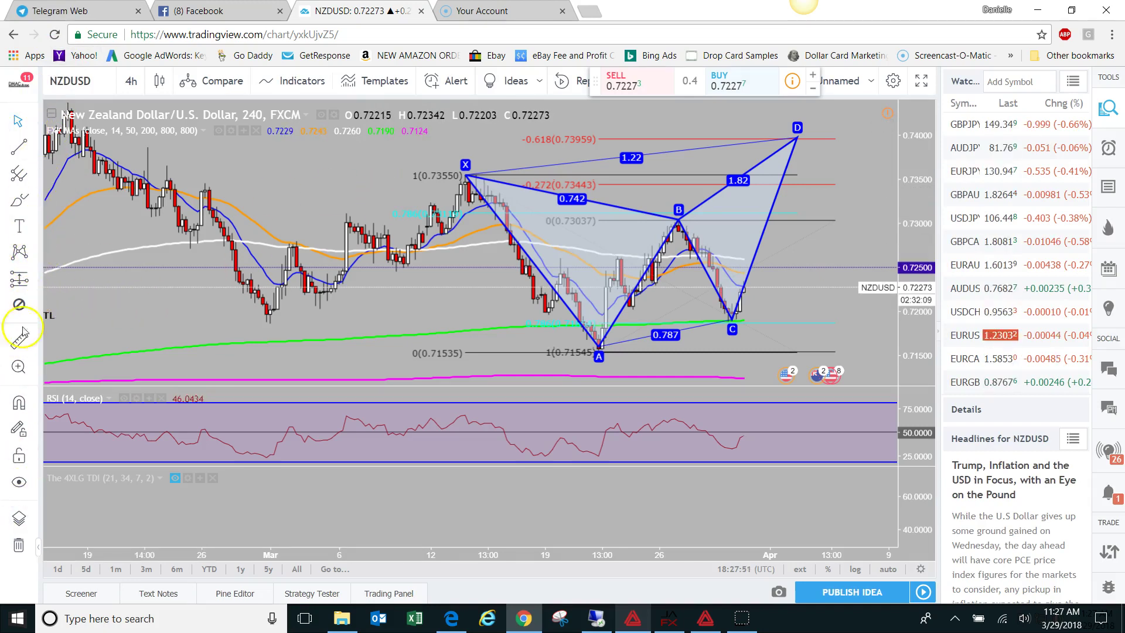
{"action": "left_click", "coordinate": [35, 256]}
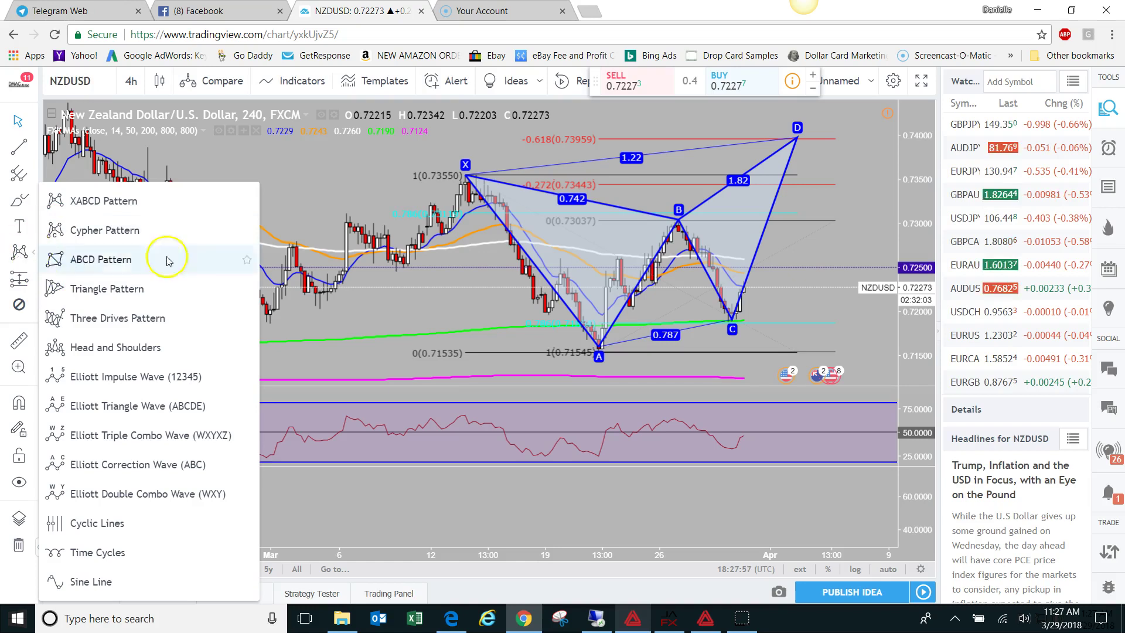
{"action": "left_click", "coordinate": [281, 186]}
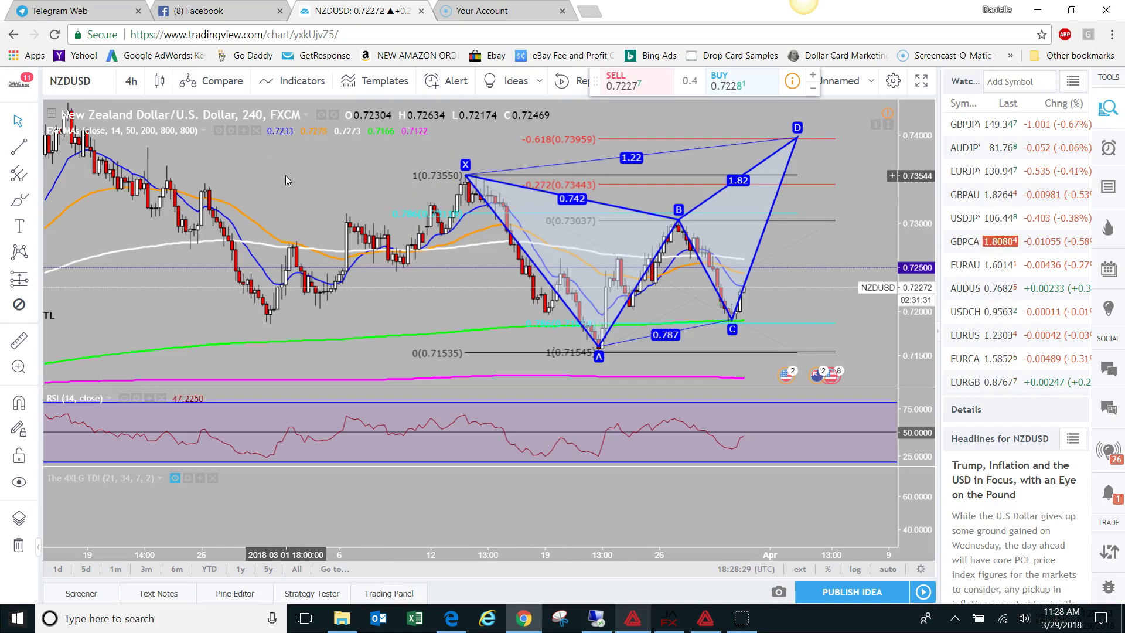
- Move point X of the XABCD pattern to about 0.7358 on 13 March 2018 and review its points A, B, C and D
{"action": "left_click", "coordinate": [465, 174]}
{"action": "mouse_move", "coordinate": [465, 174]}
{"action": "left_mouse_down"}
{"action": "mouse_move", "coordinate": [574, 222]}
{"action": "mouse_move", "coordinate": [461, 173]}
{"action": "left_mouse_up"}
{"action": "left_click", "coordinate": [597, 344]}
{"action": "left_click", "coordinate": [677, 219]}
{"action": "left_click", "coordinate": [732, 321]}
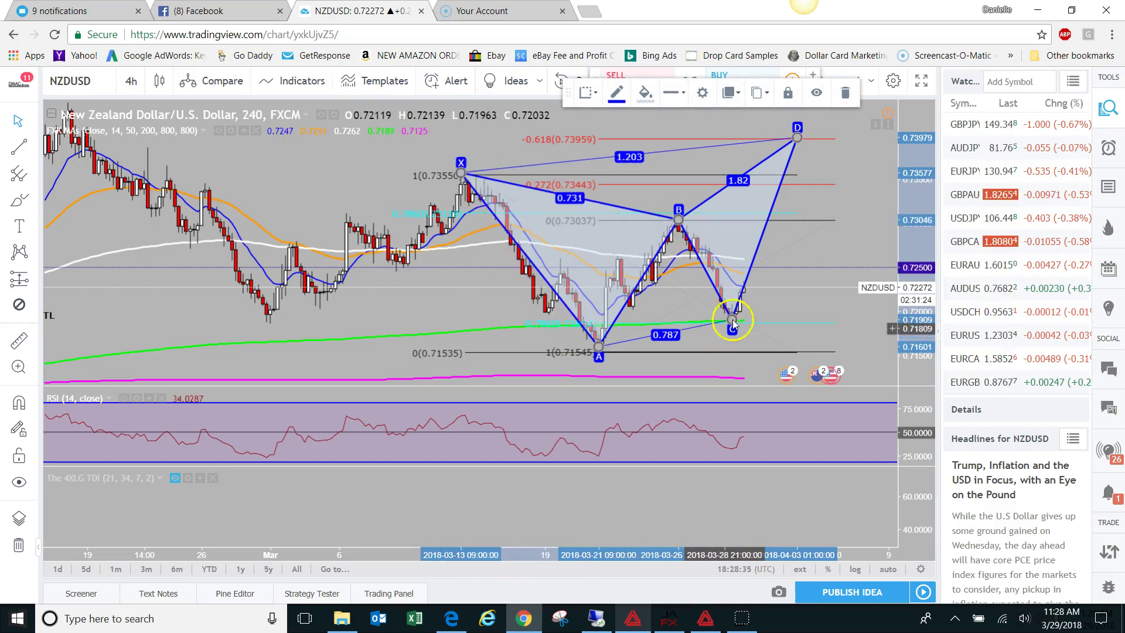
{"action": "left_click", "coordinate": [801, 130]}
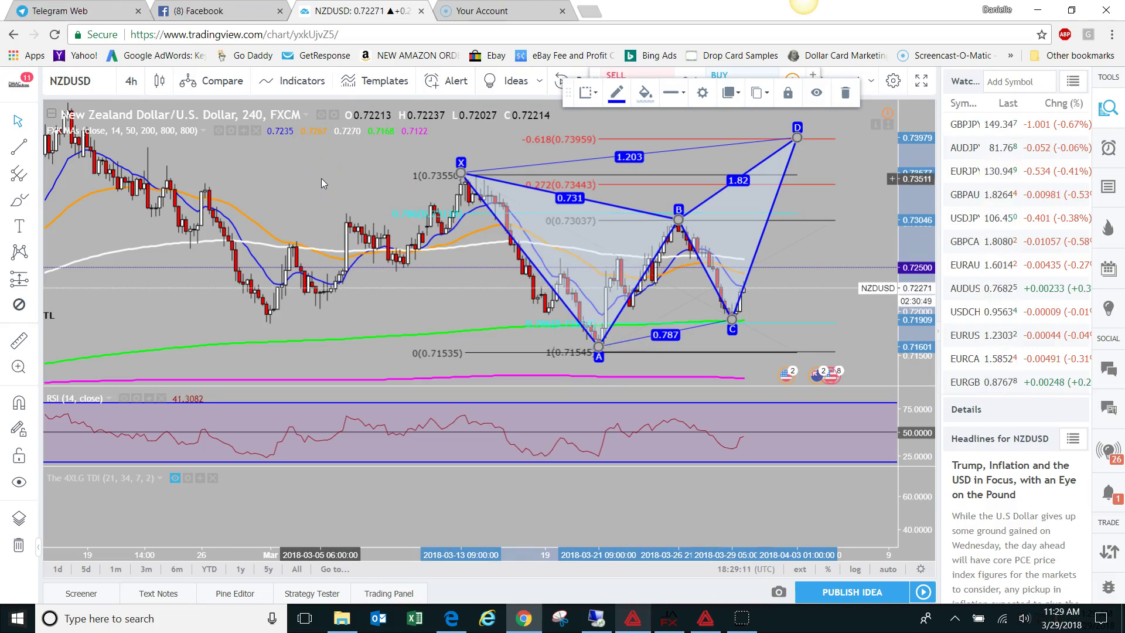
- Switch to MetaTrader 4, dismiss the alert, and apply the template "#1 Agimat-FX2018 Pro Reg Candles" to the NZDUSDi H4 chart
{"action": "left_click", "coordinate": [673, 623]}
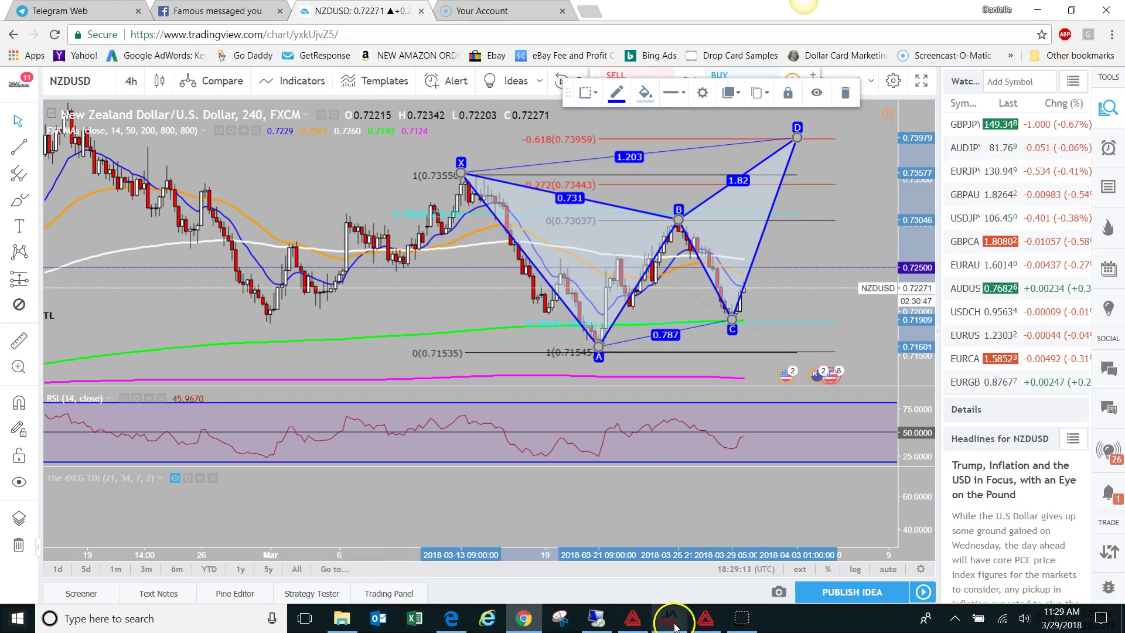
{"action": "left_click", "coordinate": [629, 627]}
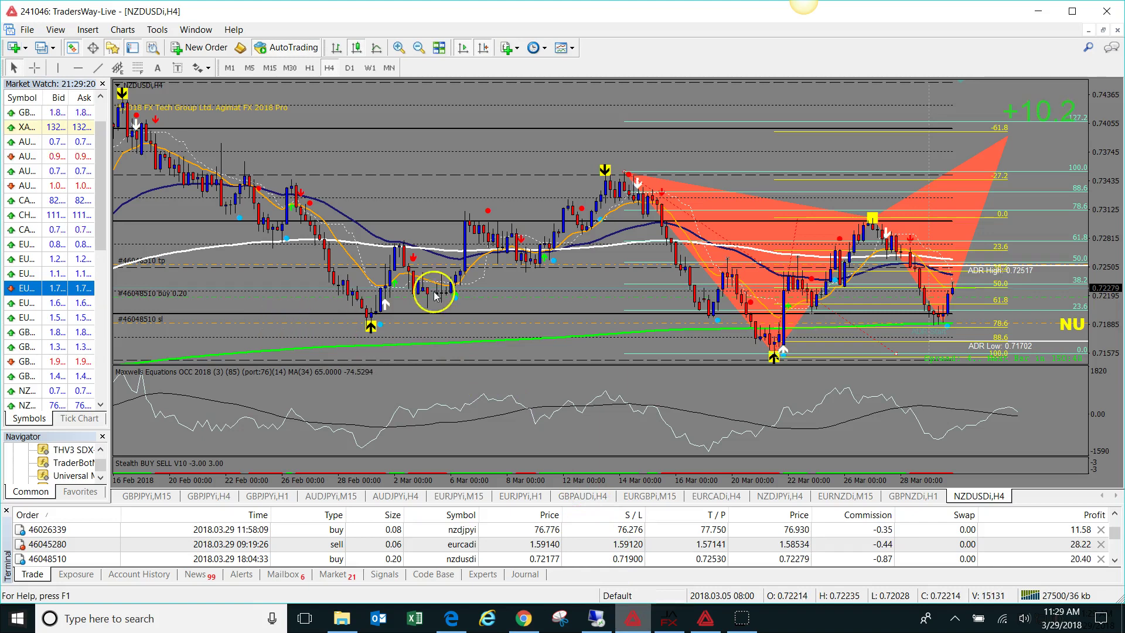
{"action": "mouse_move", "coordinate": [380, 247]}
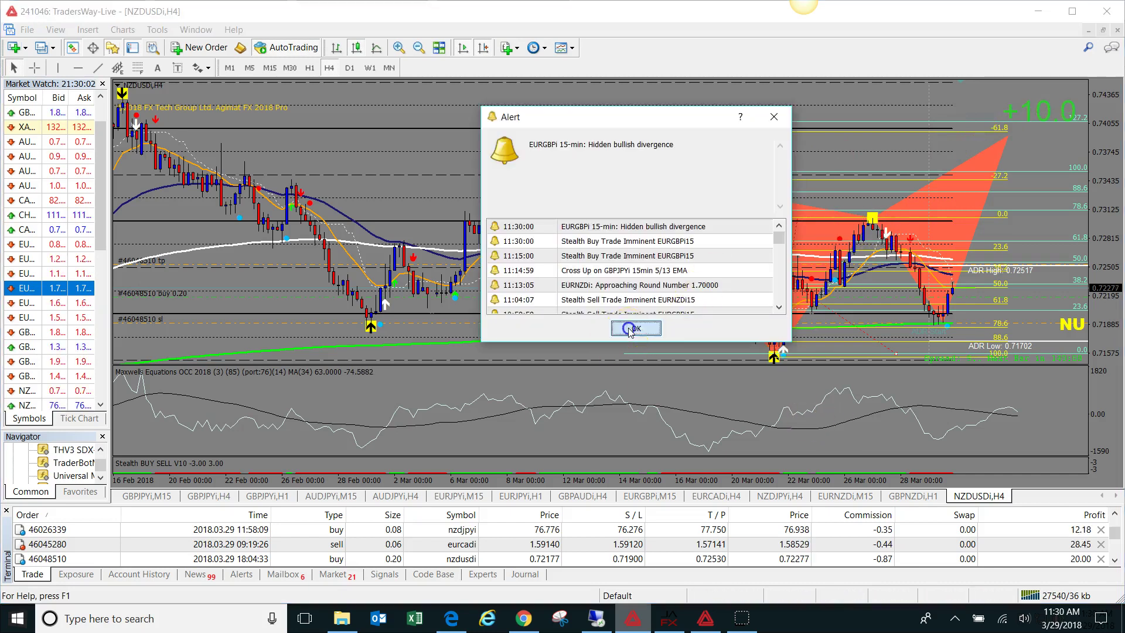
{"action": "left_click", "coordinate": [633, 329]}
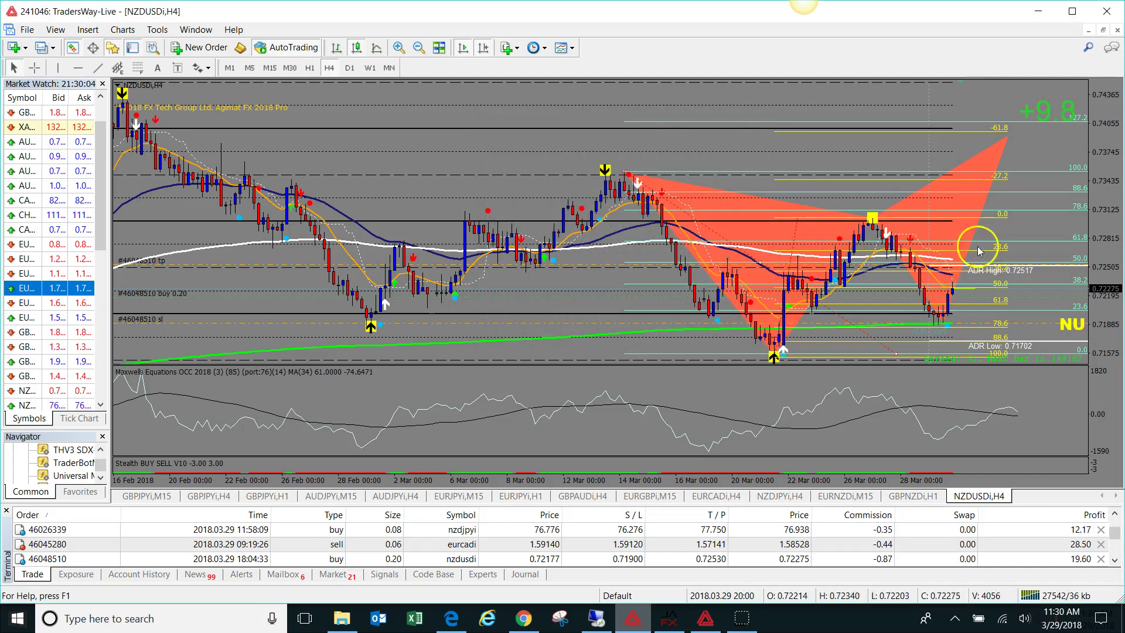
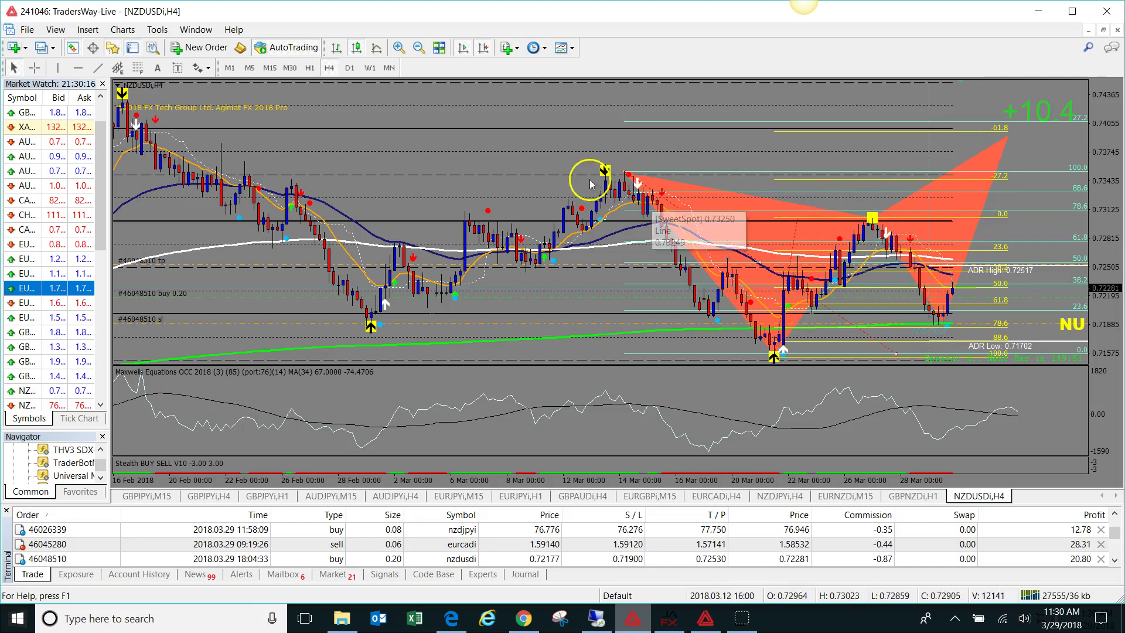
{"action": "left_click", "coordinate": [571, 48]}
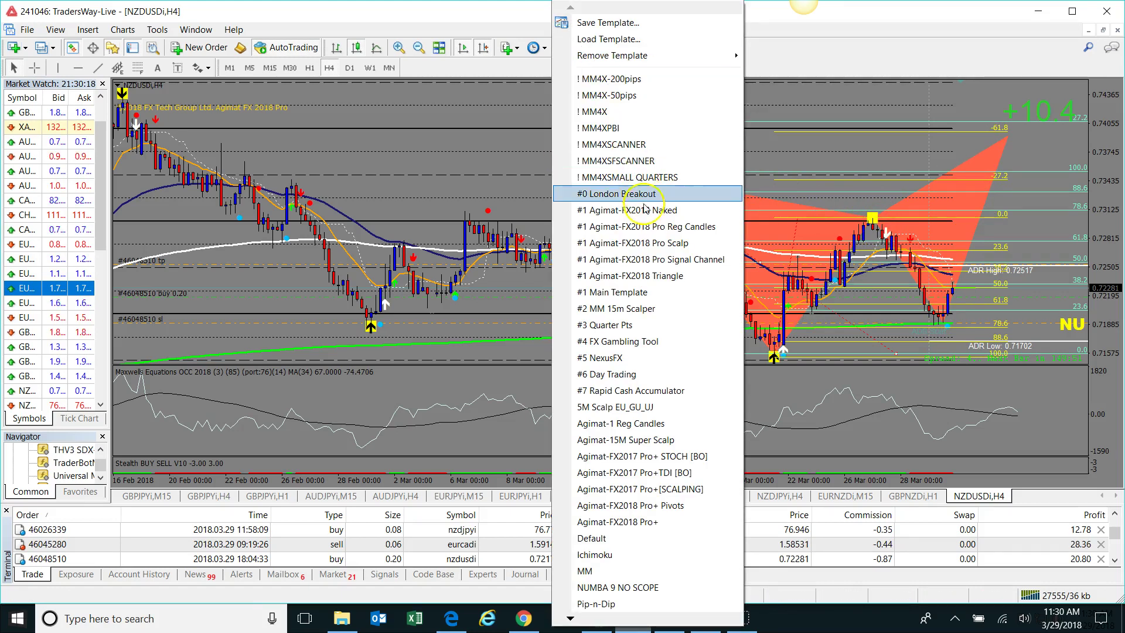
{"action": "left_click", "coordinate": [677, 230]}
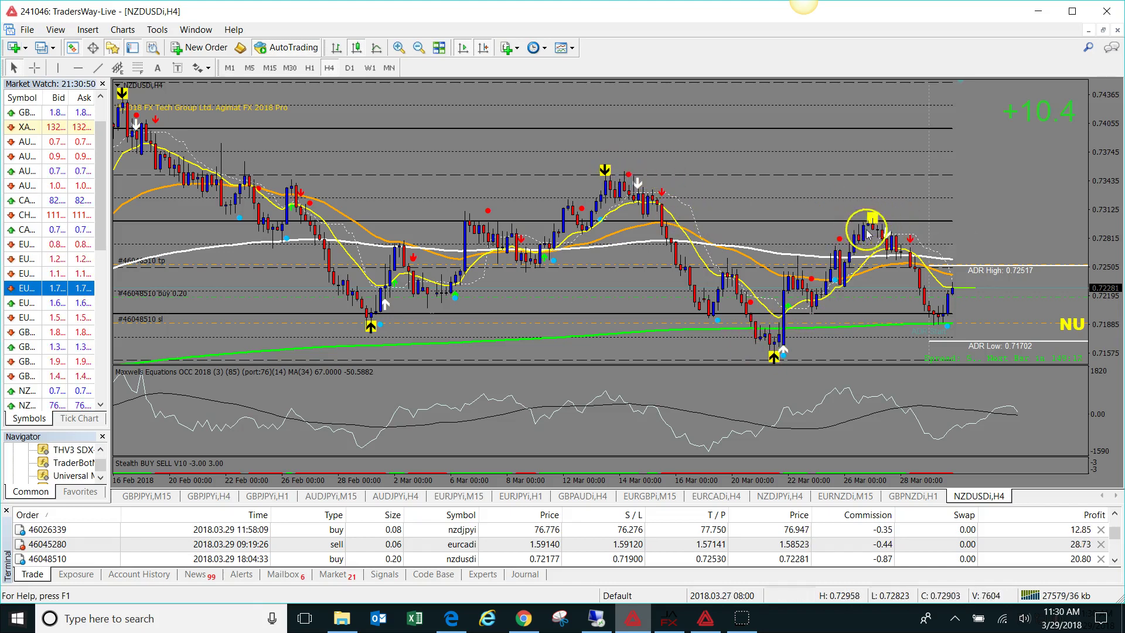
- Draw a Fibonacci retracement from the 14 March swing high down to the level of the 21 March swing low
{"action": "left_click", "coordinate": [136, 67]}
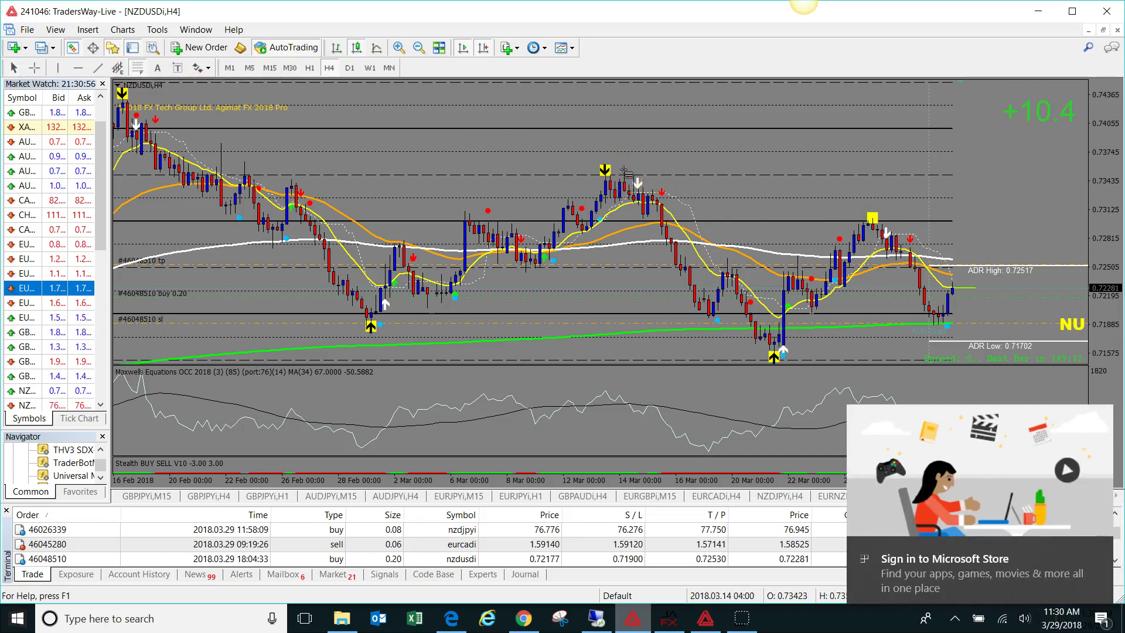
{"action": "left_click", "coordinate": [1097, 538]}
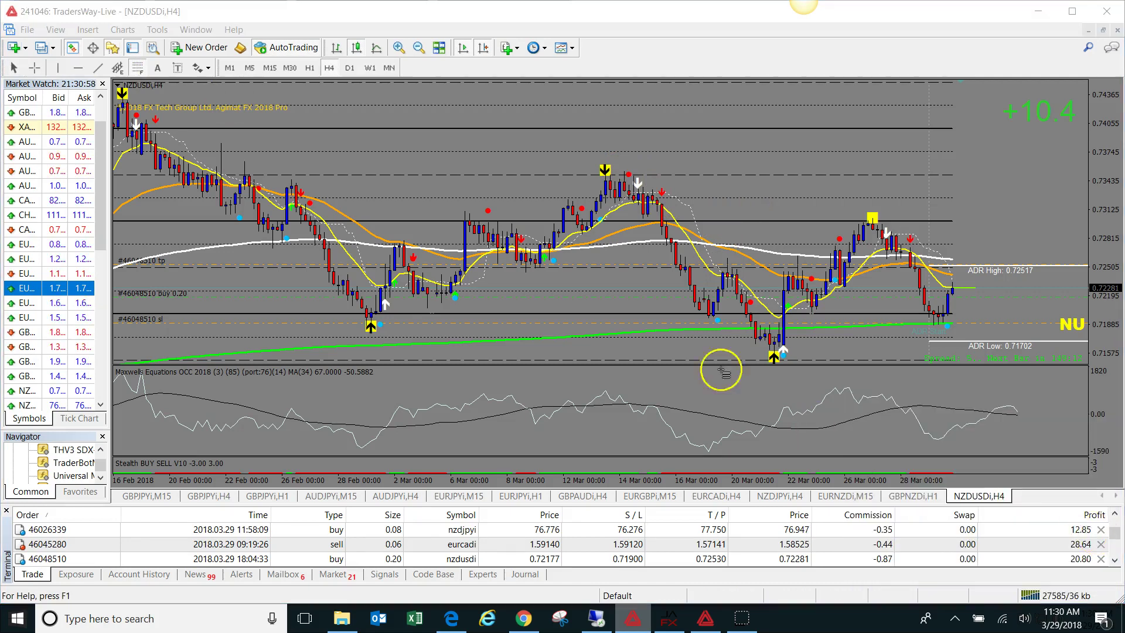
{"action": "left_click_drag", "start_coordinate": [625, 173], "coordinate": [817, 355]}
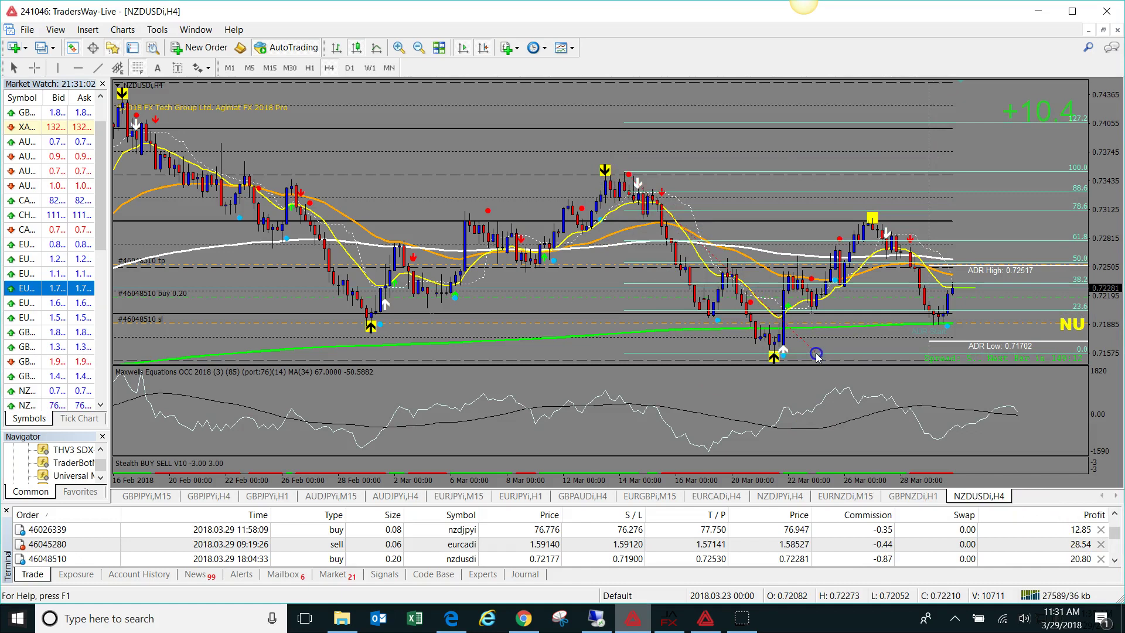
- Set the level colour of the Fibonacci retracement on the downward leg to Yellow
{"action": "right_click", "coordinate": [816, 354]}
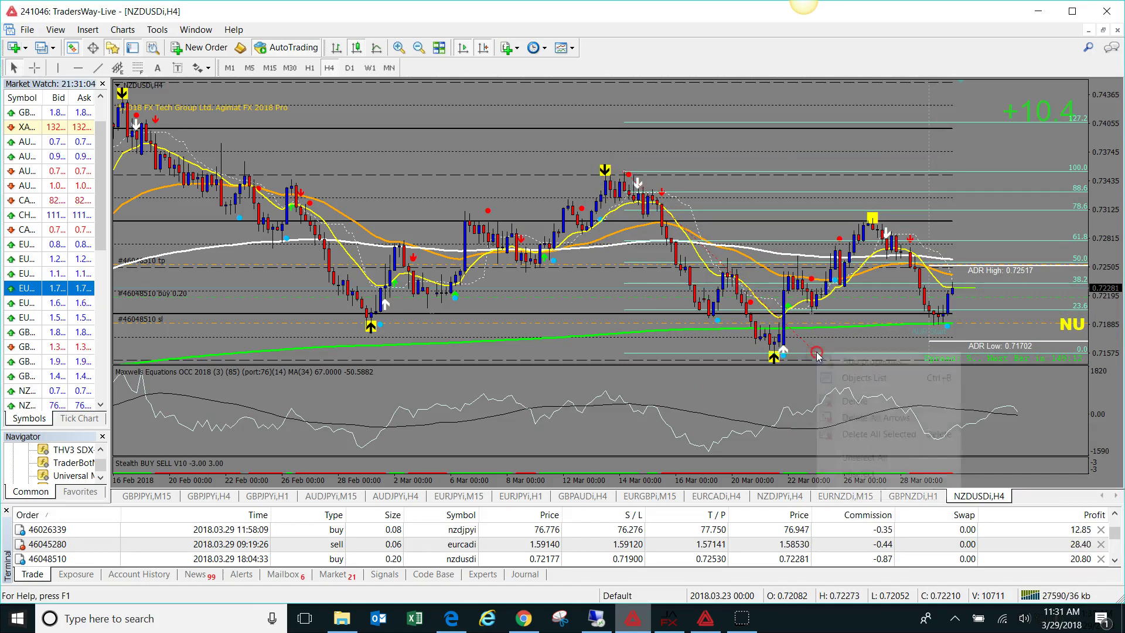
{"action": "left_click", "coordinate": [845, 361]}
{"action": "left_click", "coordinate": [462, 253]}
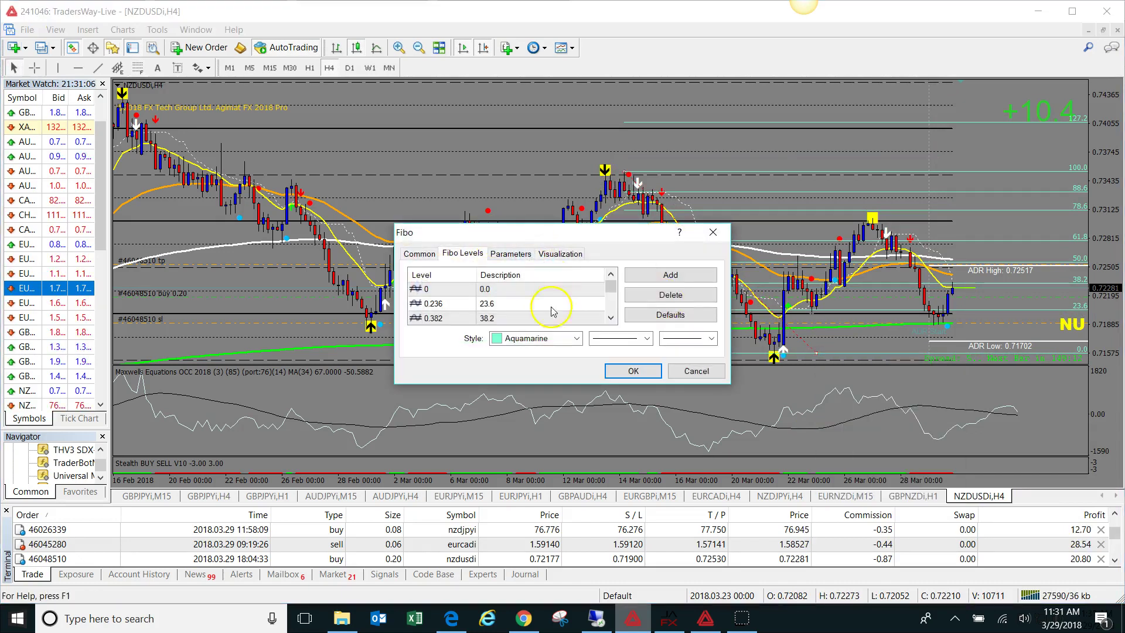
{"action": "left_click", "coordinate": [576, 338]}
{"action": "left_click", "coordinate": [631, 414]}
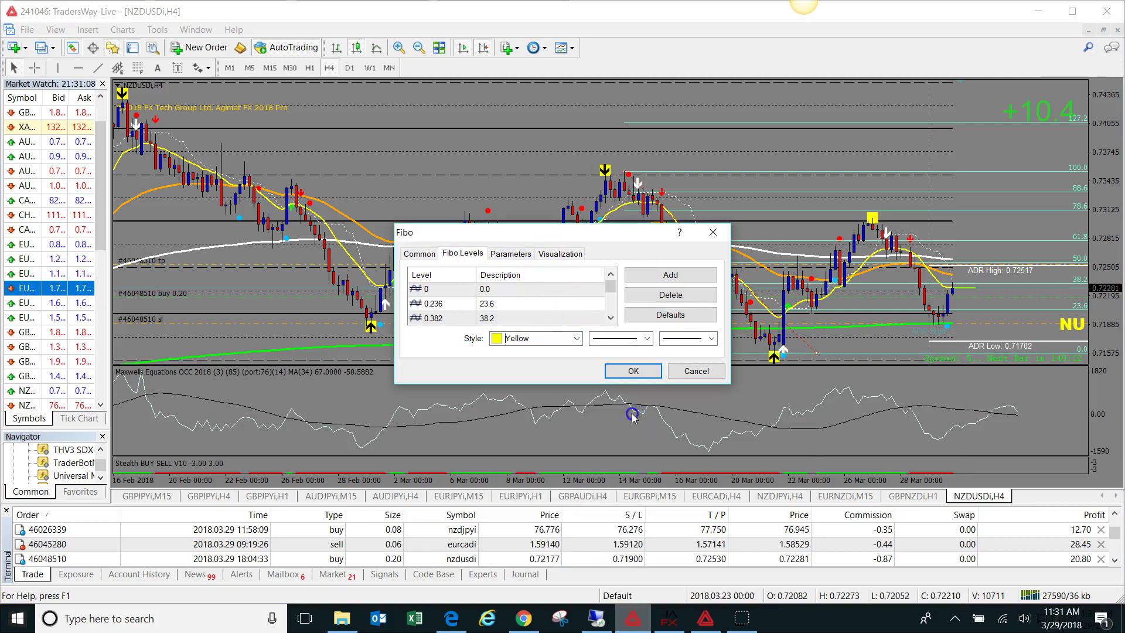
{"action": "left_click", "coordinate": [638, 372]}
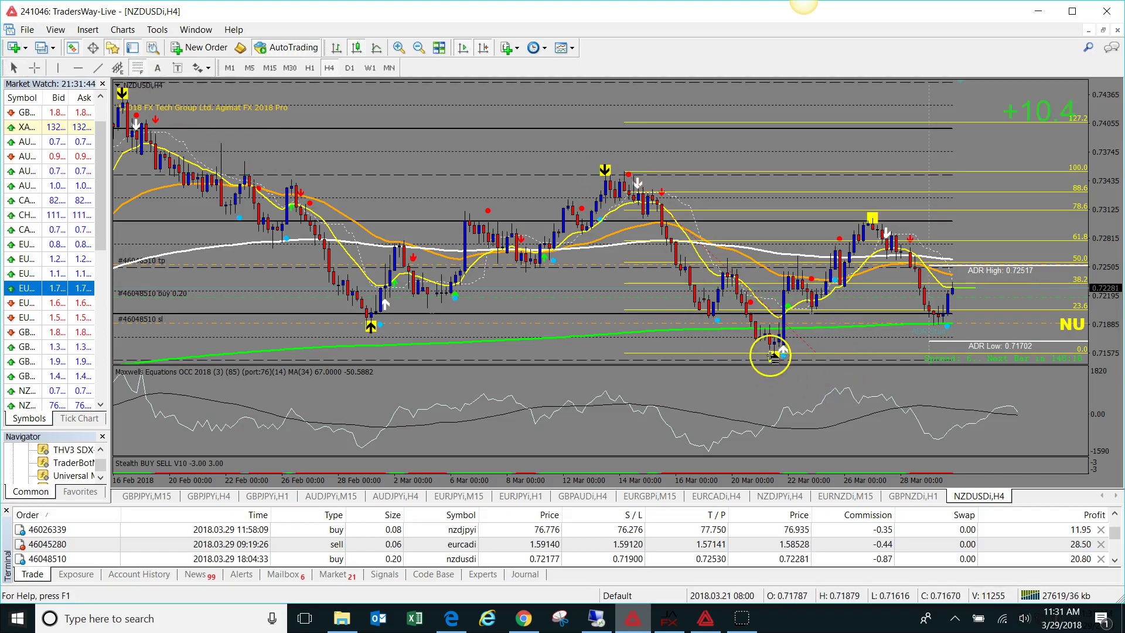
- Draw a second Fibonacci retracement from the 21 March swing low up to the late-March swing high, with its levels coloured Aquamarine
{"action": "mouse_move", "coordinate": [773, 355]}
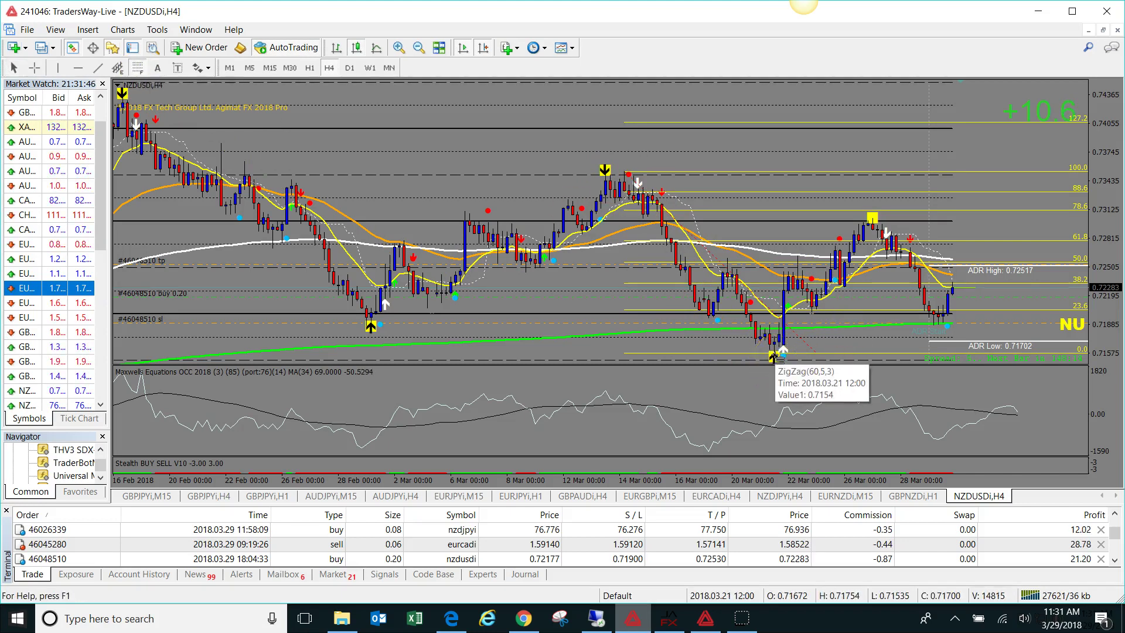
{"action": "mouse_move", "coordinate": [773, 355]}
{"action": "left_mouse_down"}
{"action": "mouse_move", "coordinate": [856, 327]}
{"action": "mouse_move", "coordinate": [859, 233]}
{"action": "mouse_move", "coordinate": [798, 218]}
{"action": "left_mouse_up"}
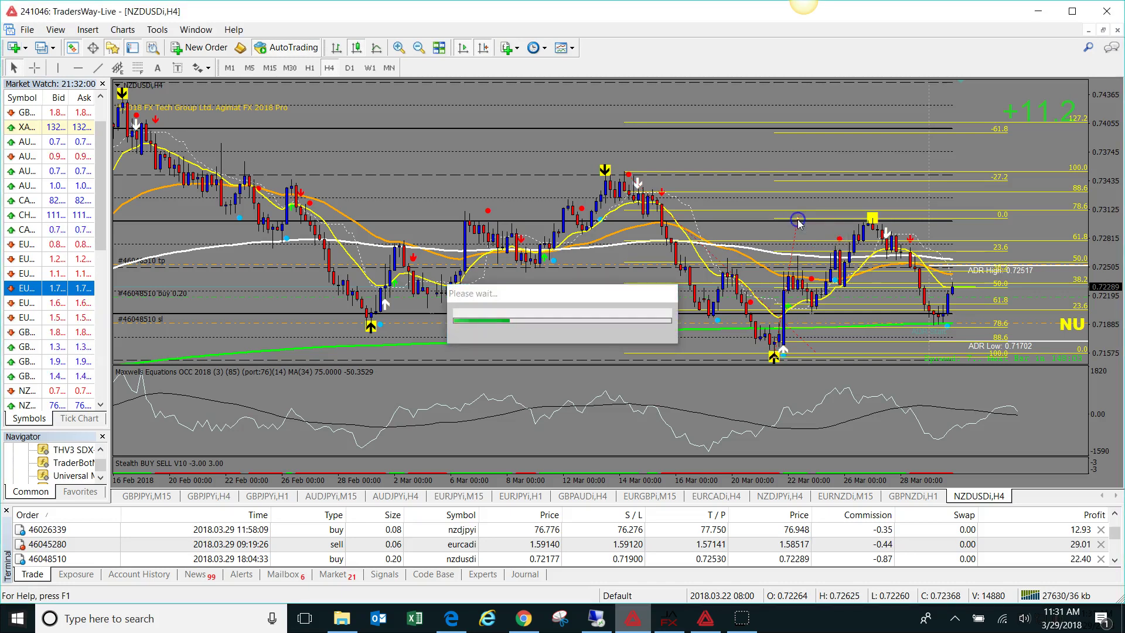
{"action": "right_click", "coordinate": [797, 218]}
{"action": "left_click", "coordinate": [822, 229]}
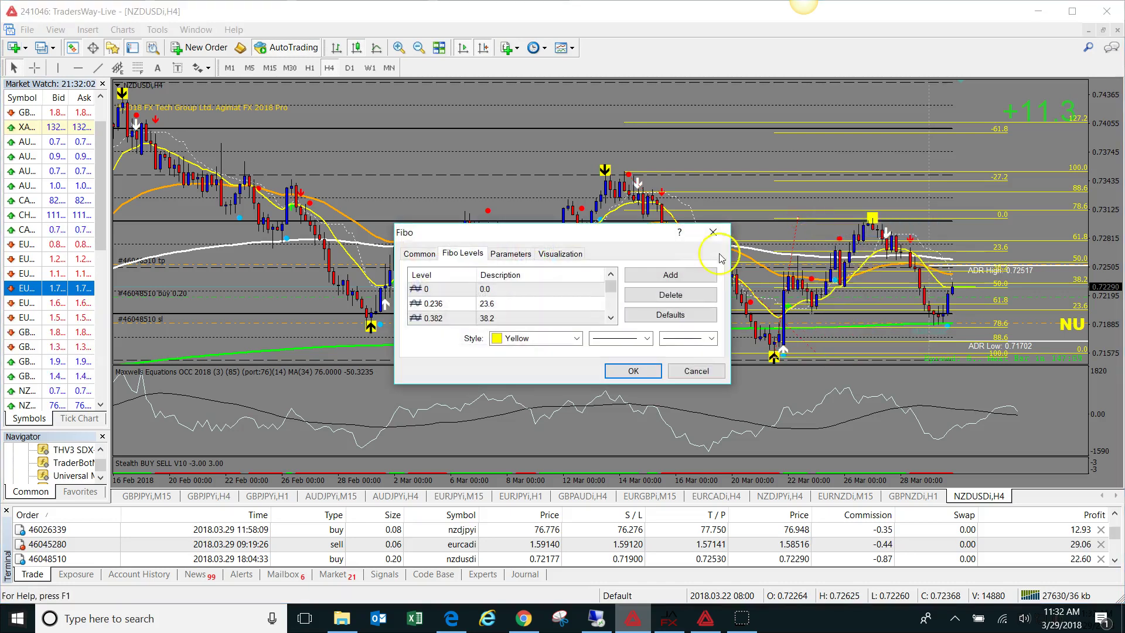
{"action": "left_click", "coordinate": [576, 338]}
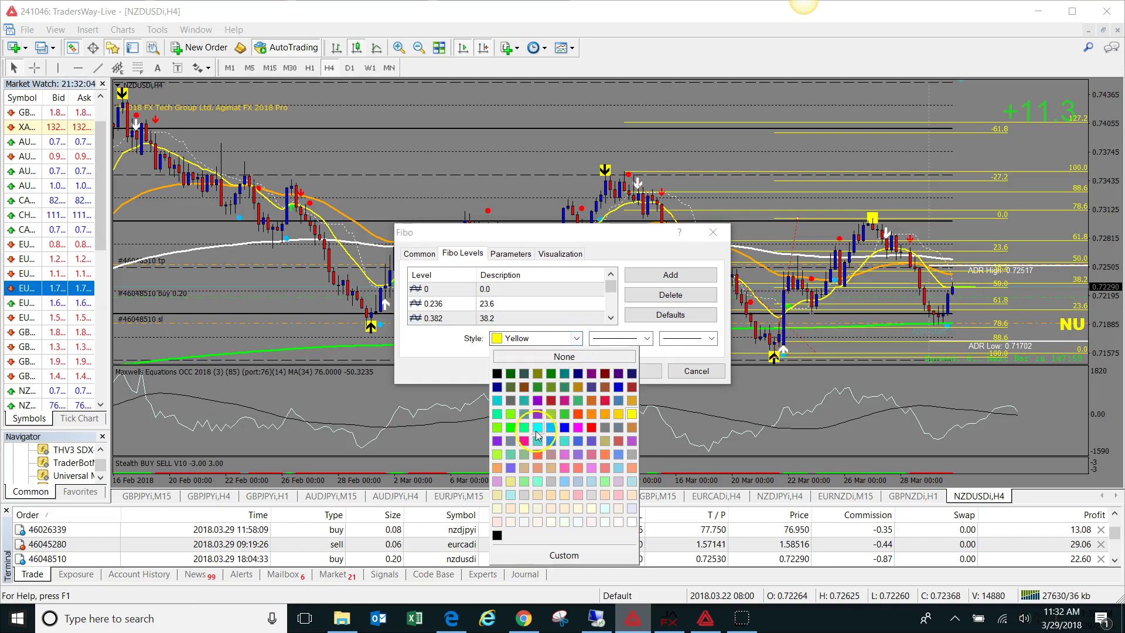
{"action": "left_click", "coordinate": [537, 481]}
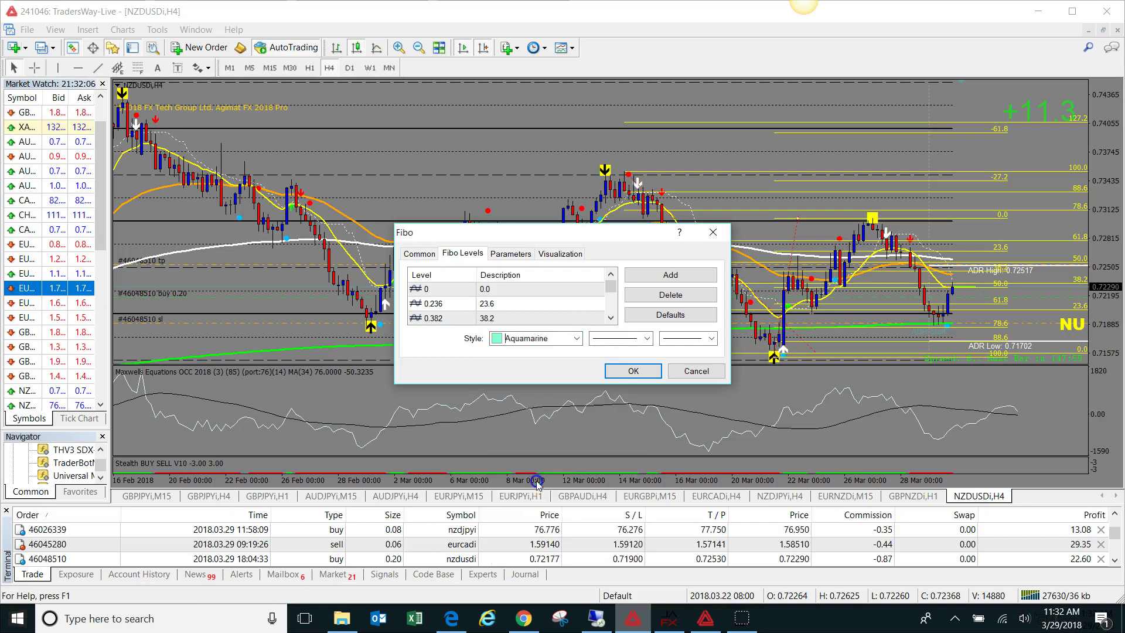
{"action": "left_click", "coordinate": [633, 372]}
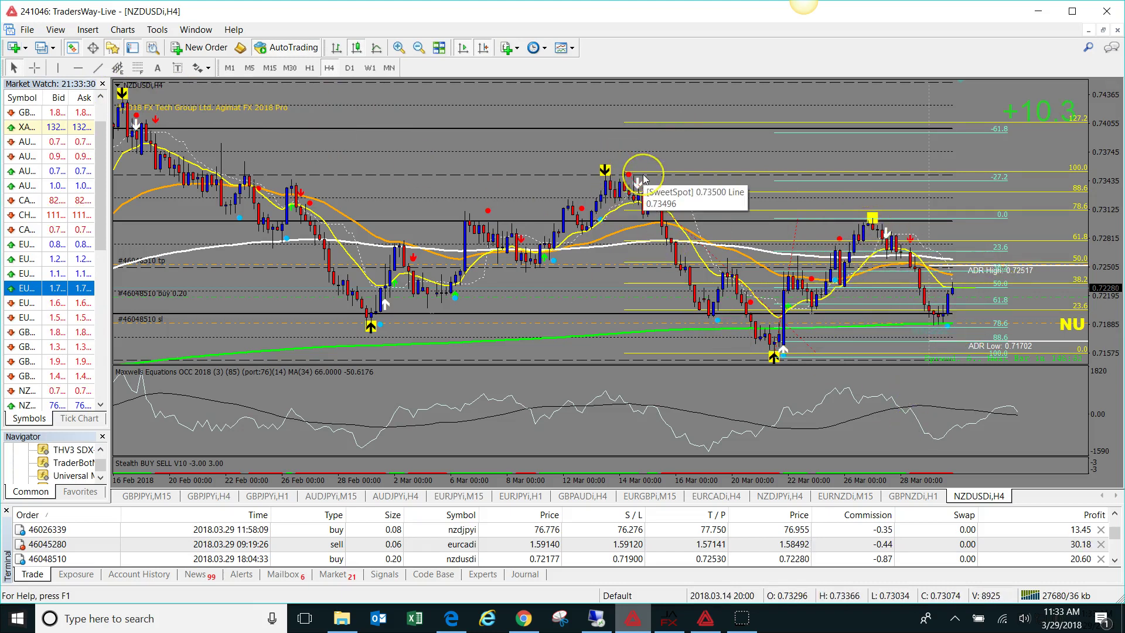
- Draw a triangle joining the 14 March high, the 21 March low and the late-March swing high
{"action": "left_click", "coordinate": [88, 31]}
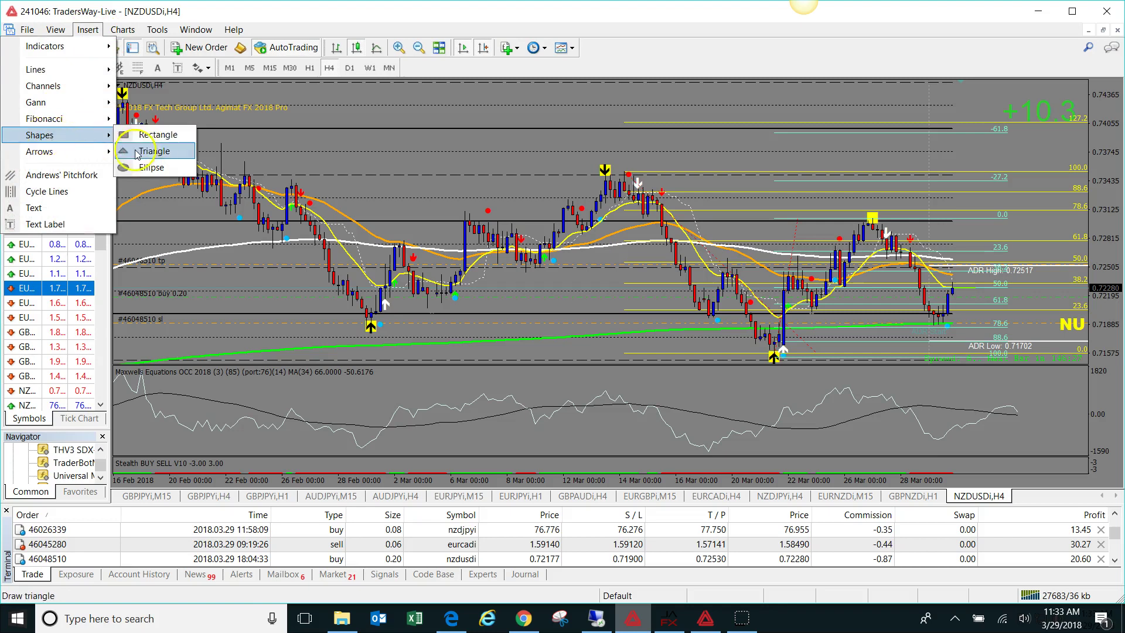
{"action": "left_click", "coordinate": [123, 151]}
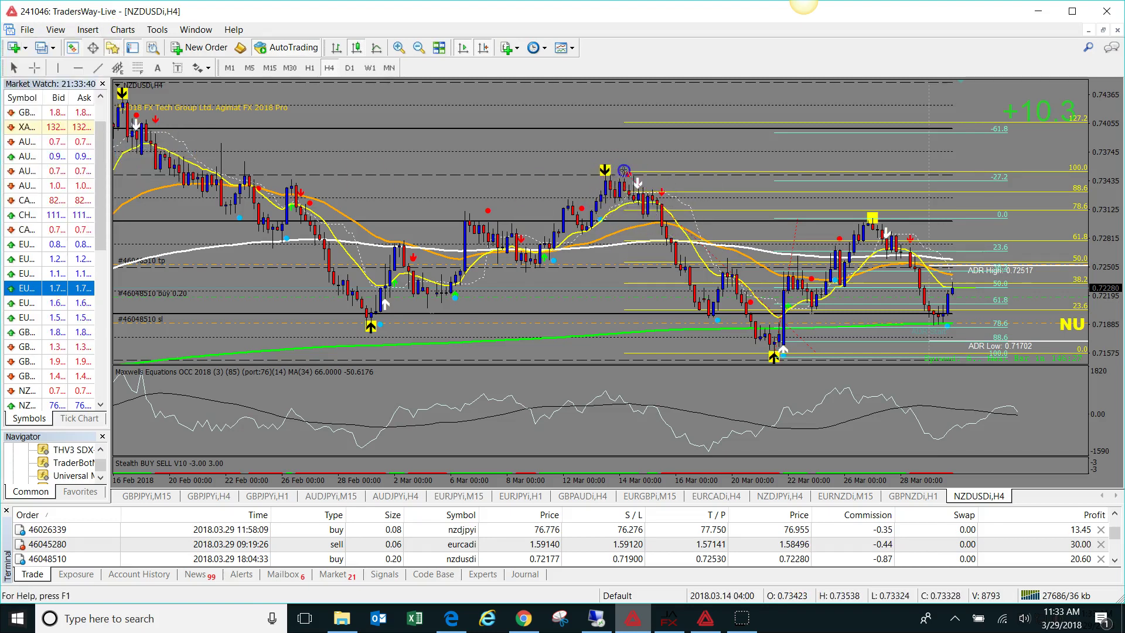
{"action": "left_click_drag", "start_coordinate": [799, 309], "coordinate": [774, 351]}
{"action": "left_click", "coordinate": [872, 218]}
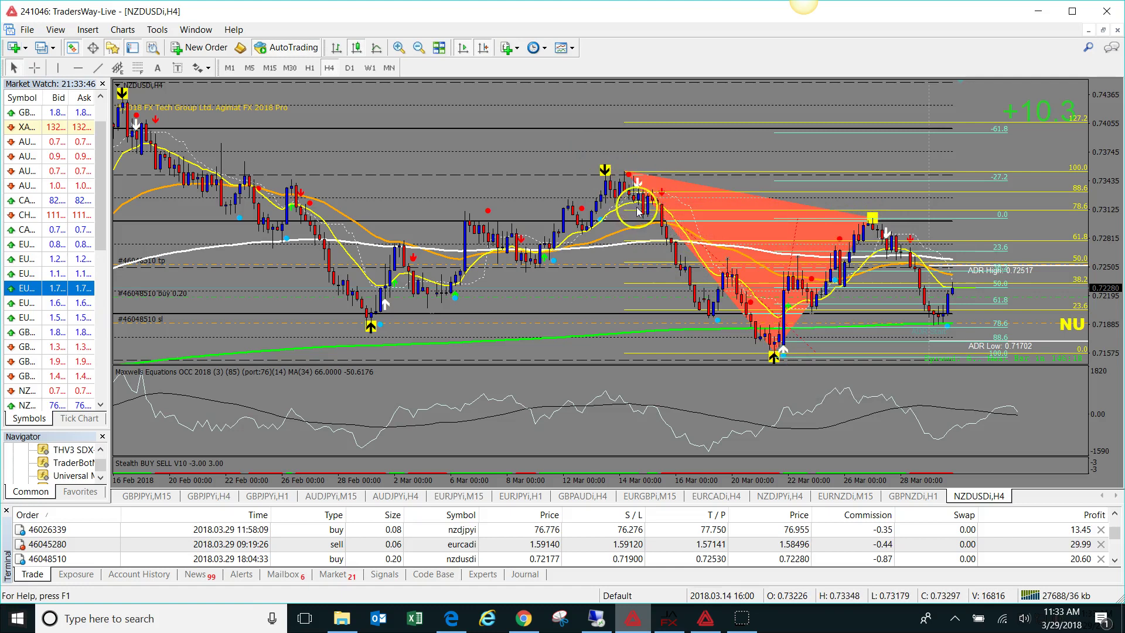
- Draw a second triangle joining the late-March swing high, the 28 March low and the projected point at the -61.8 Fibonacci level
{"action": "mouse_move", "coordinate": [687, 245]}
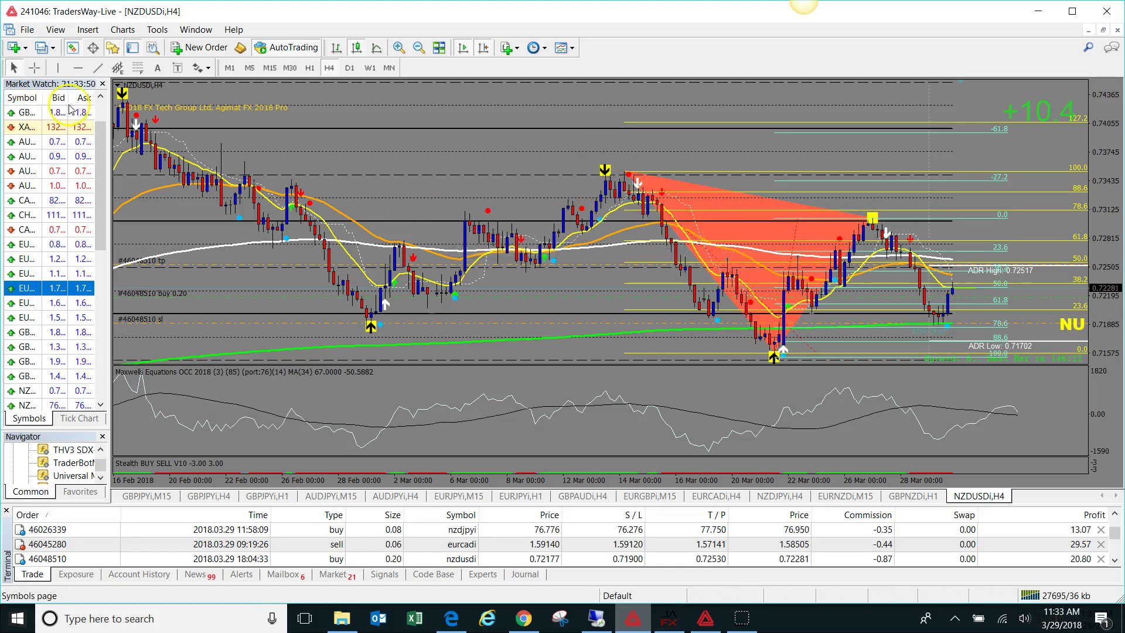
{"action": "left_click", "coordinate": [86, 30]}
{"action": "mouse_move", "coordinate": [86, 137]}
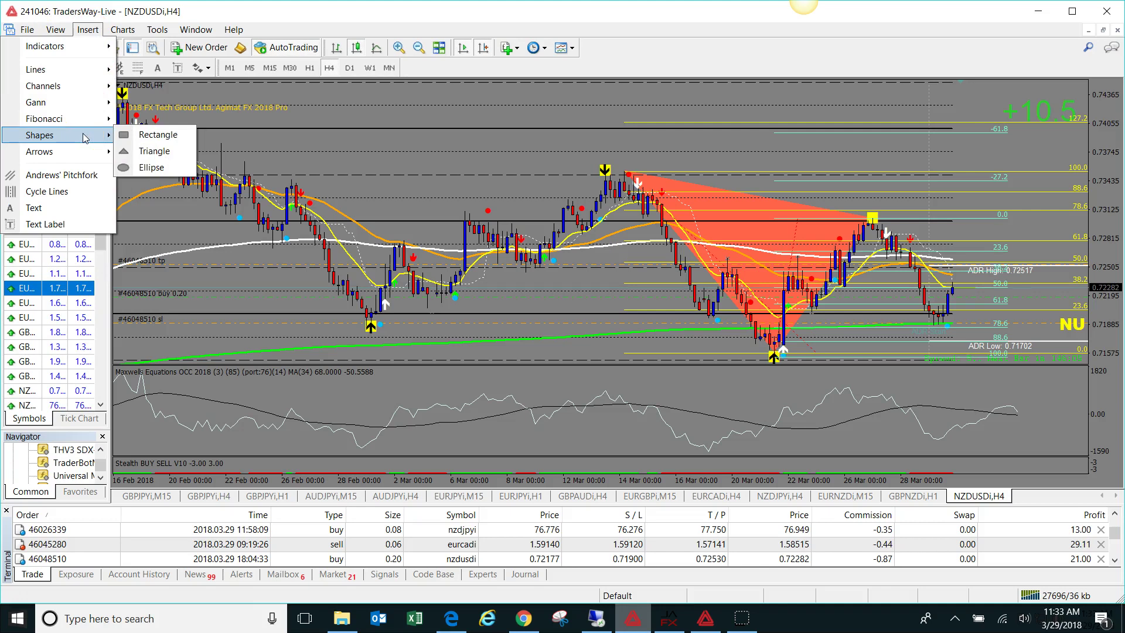
{"action": "left_click", "coordinate": [151, 167]}
{"action": "mouse_move", "coordinate": [891, 256]}
{"action": "left_mouse_down"}
{"action": "mouse_move", "coordinate": [867, 220]}
{"action": "mouse_move", "coordinate": [948, 326]}
{"action": "mouse_move", "coordinate": [932, 325]}
{"action": "mouse_move", "coordinate": [946, 303]}
{"action": "left_mouse_up"}
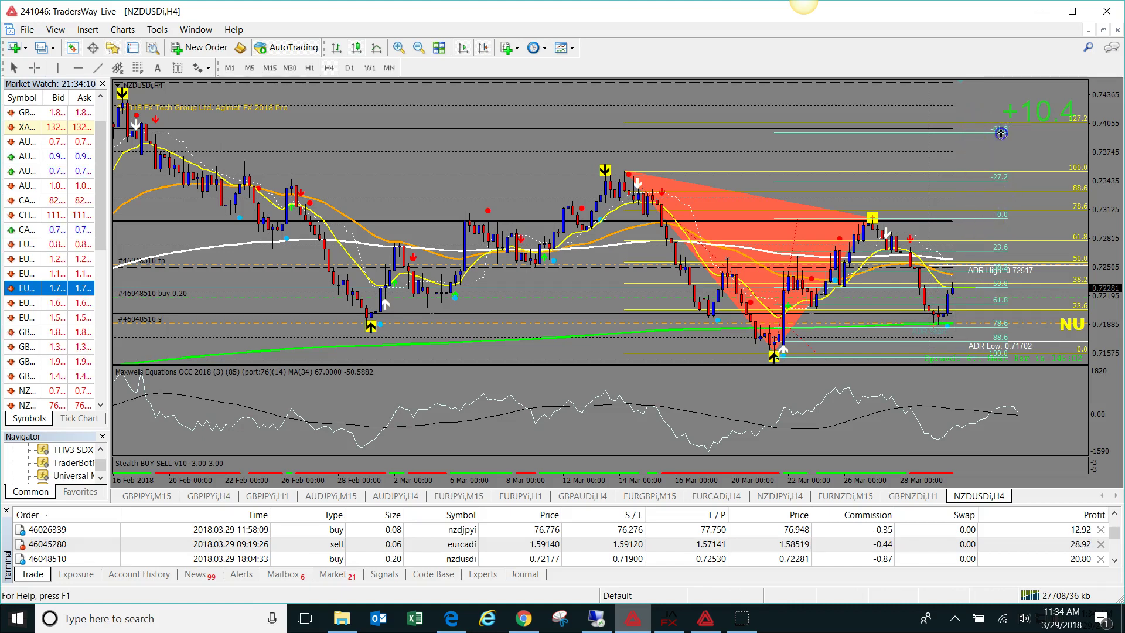
{"action": "left_click", "coordinate": [1001, 132]}
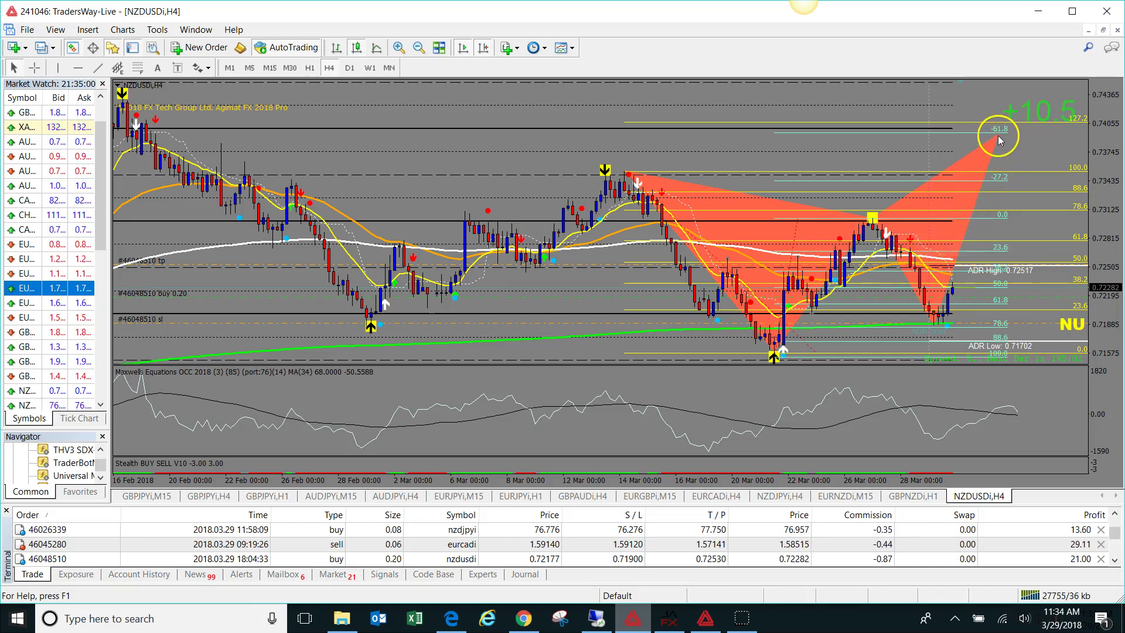
- Try the second triangle's projected corner at the -27.2 Fibonacci level, and return it to the -61.8 level
{"action": "left_click_drag", "start_coordinate": [1002, 138], "coordinate": [995, 185]}
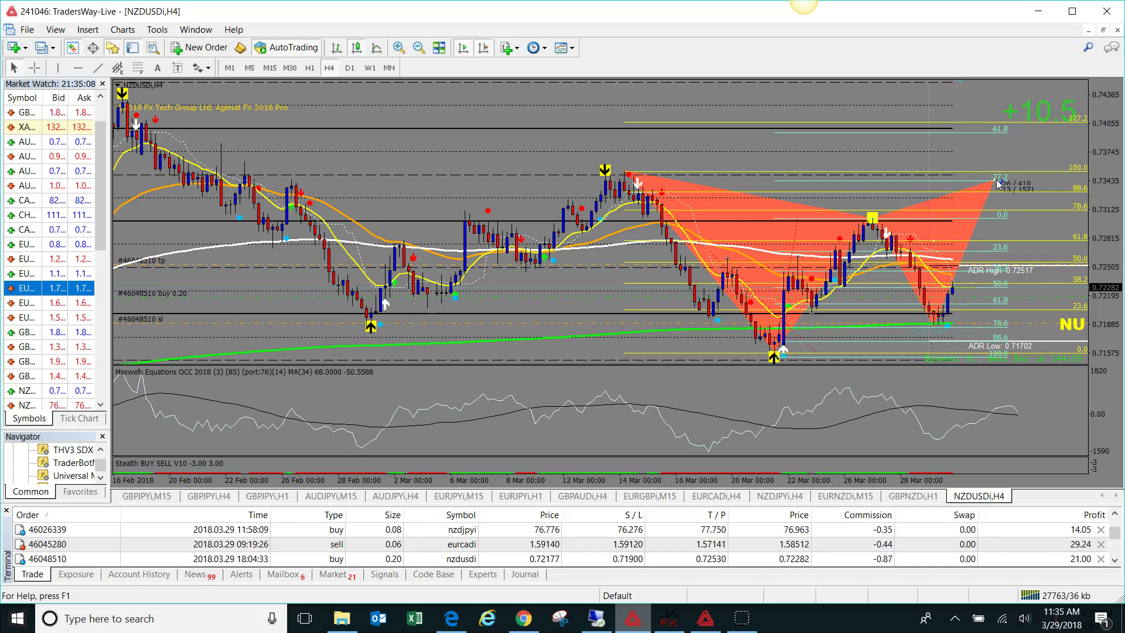
{"action": "left_click_drag", "start_coordinate": [998, 185], "coordinate": [999, 132]}
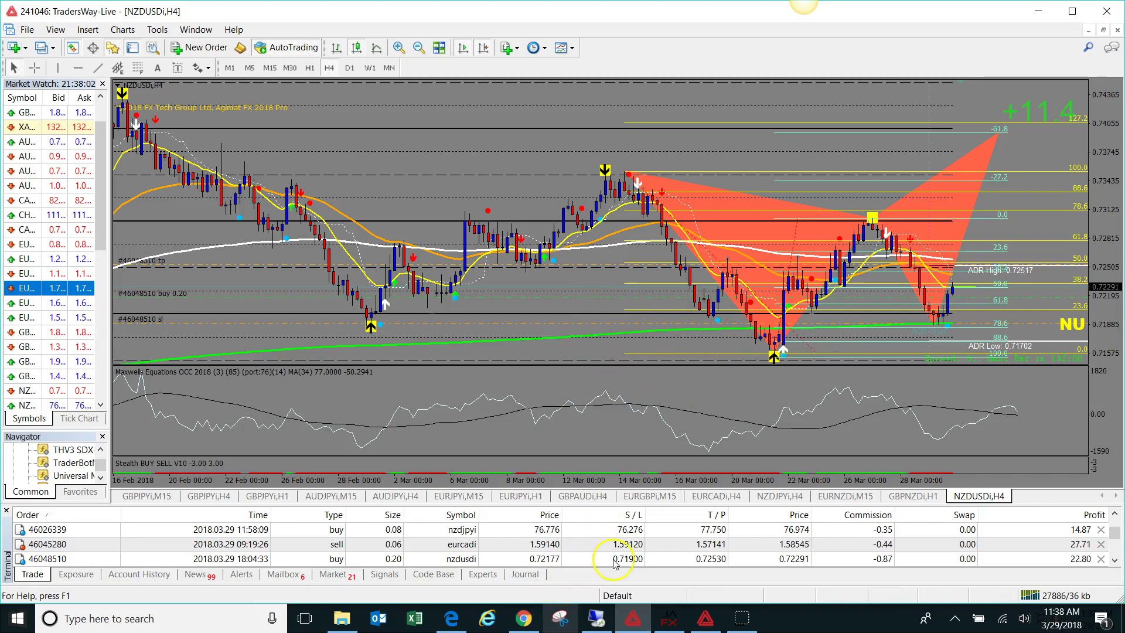
{"action": "left_click", "coordinate": [597, 618]}
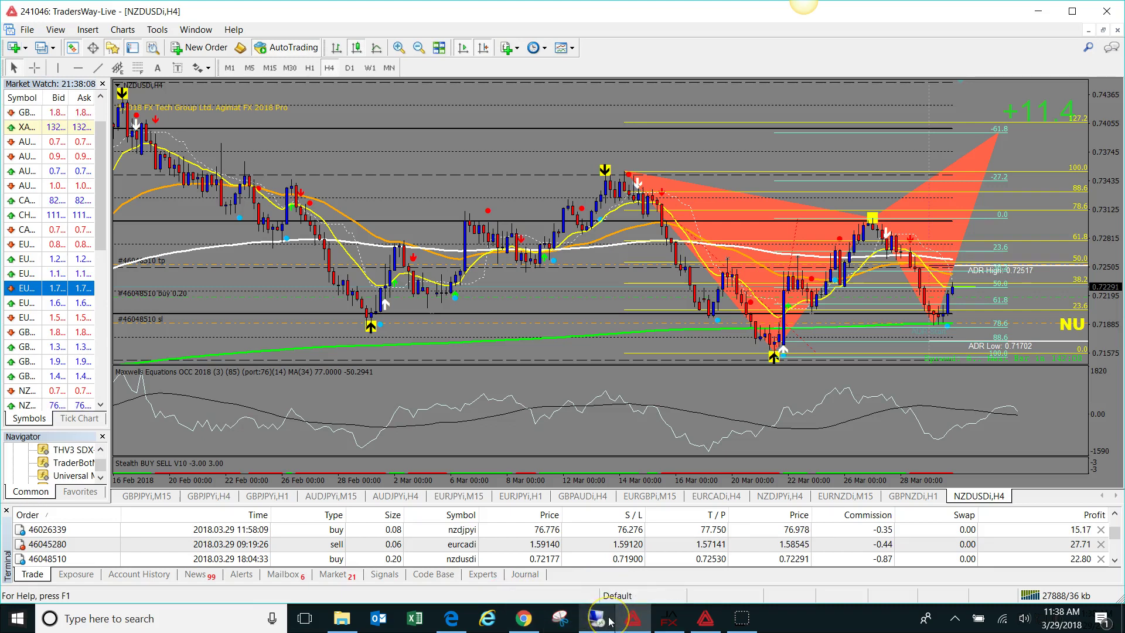
- Switch to the remote desktop's MetaTrader 4 and measure the EURNZD M15 distance from the current price up towards TP1 with the crosshair
{"action": "left_click", "coordinate": [651, 598]}
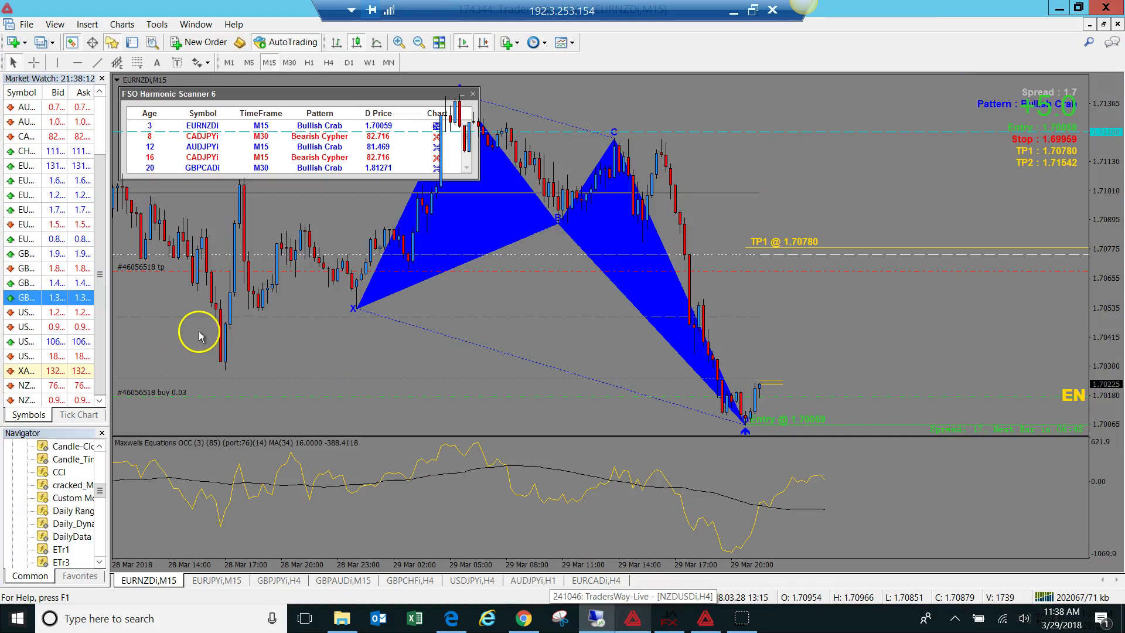
{"action": "left_click", "coordinate": [157, 62]}
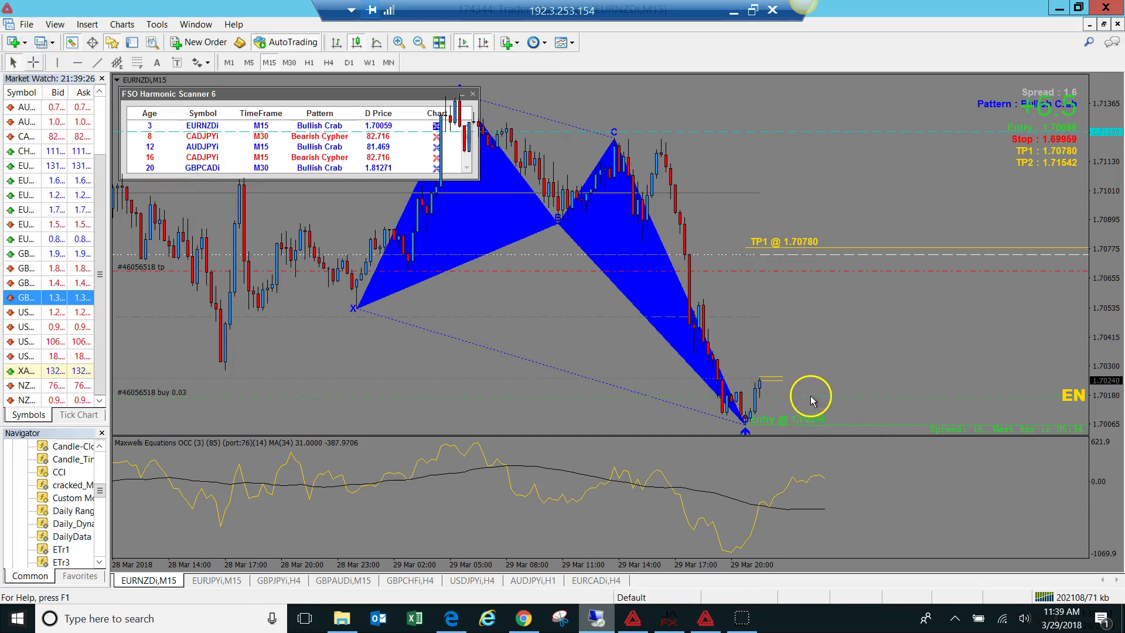
{"action": "left_click", "coordinate": [37, 66]}
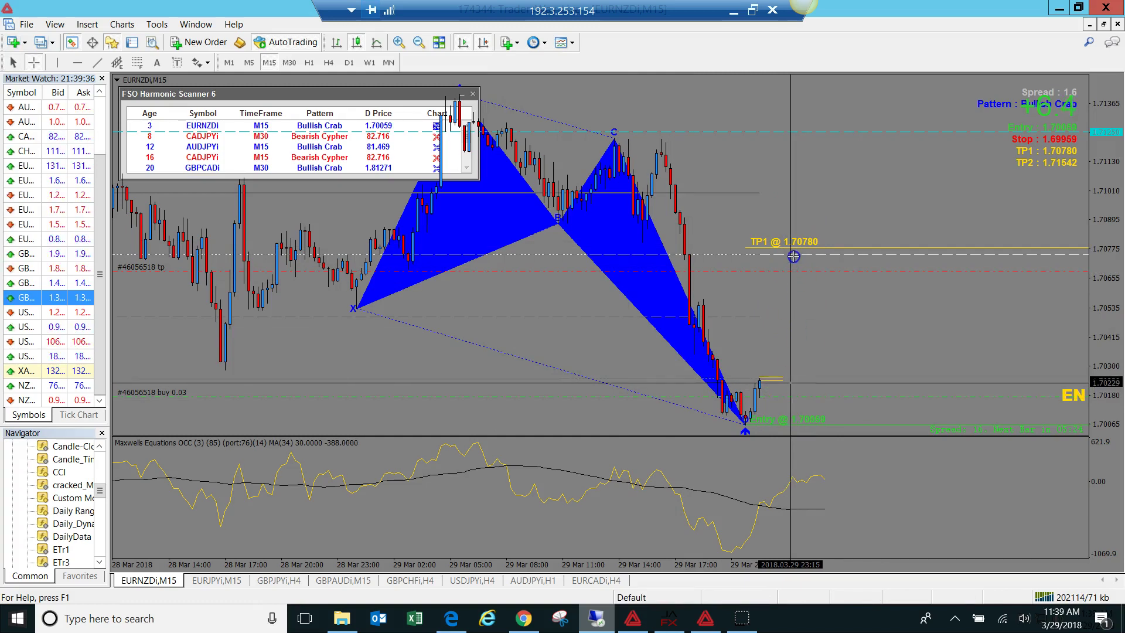
{"action": "left_click_drag", "start_coordinate": [803, 279], "coordinate": [785, 259]}
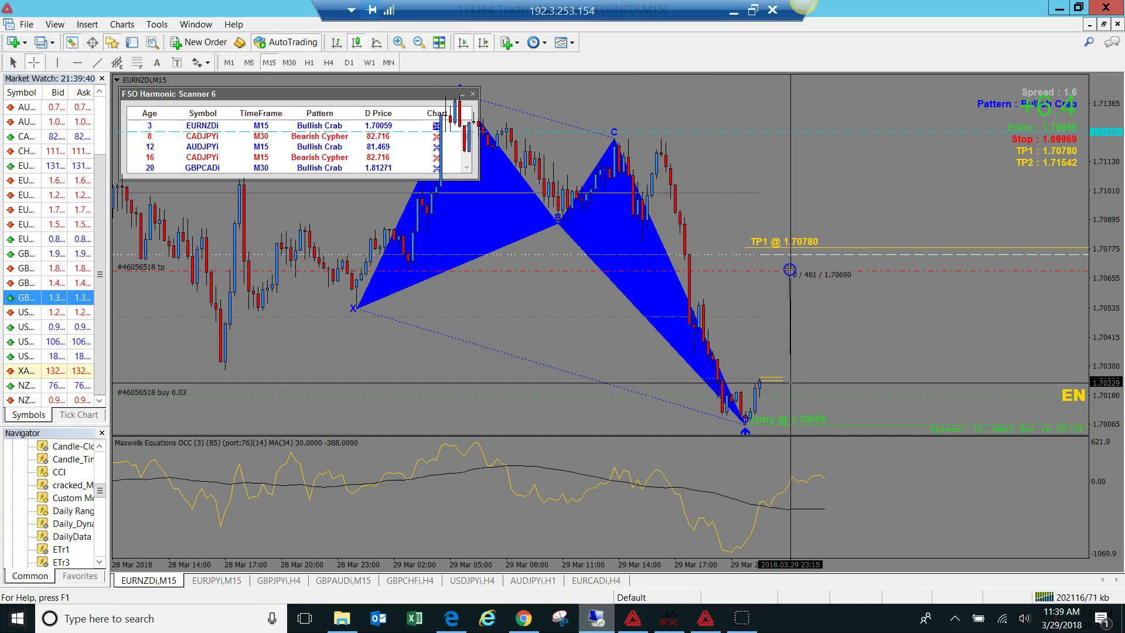
{"action": "left_click_drag", "start_coordinate": [792, 254], "coordinate": [792, 251]}
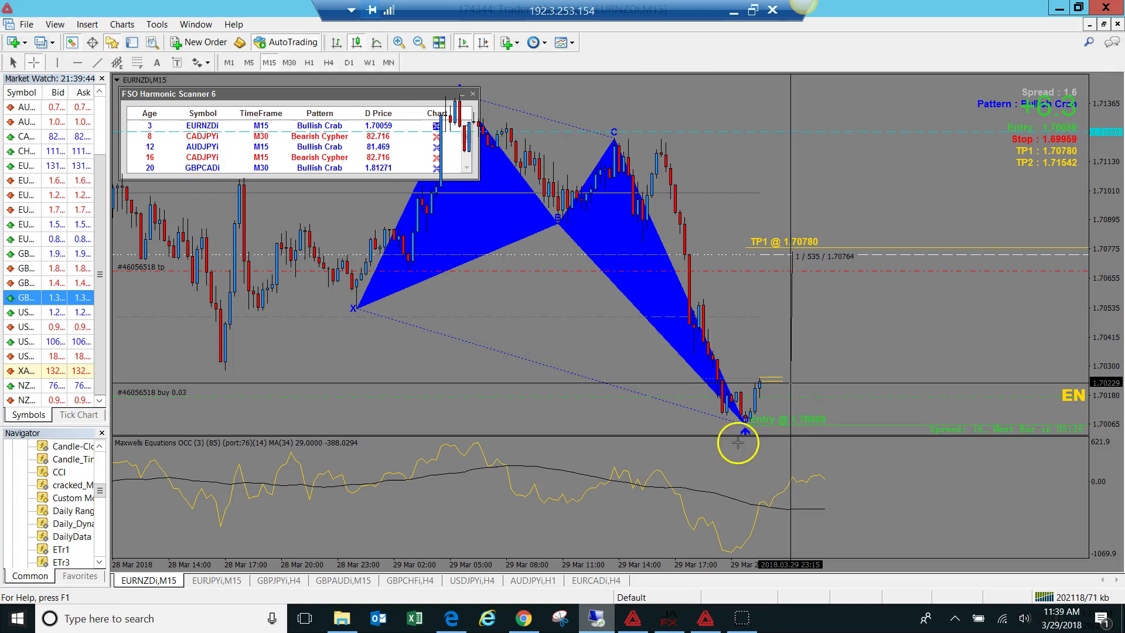
{"action": "left_click_drag", "start_coordinate": [737, 442], "coordinate": [832, 339]}
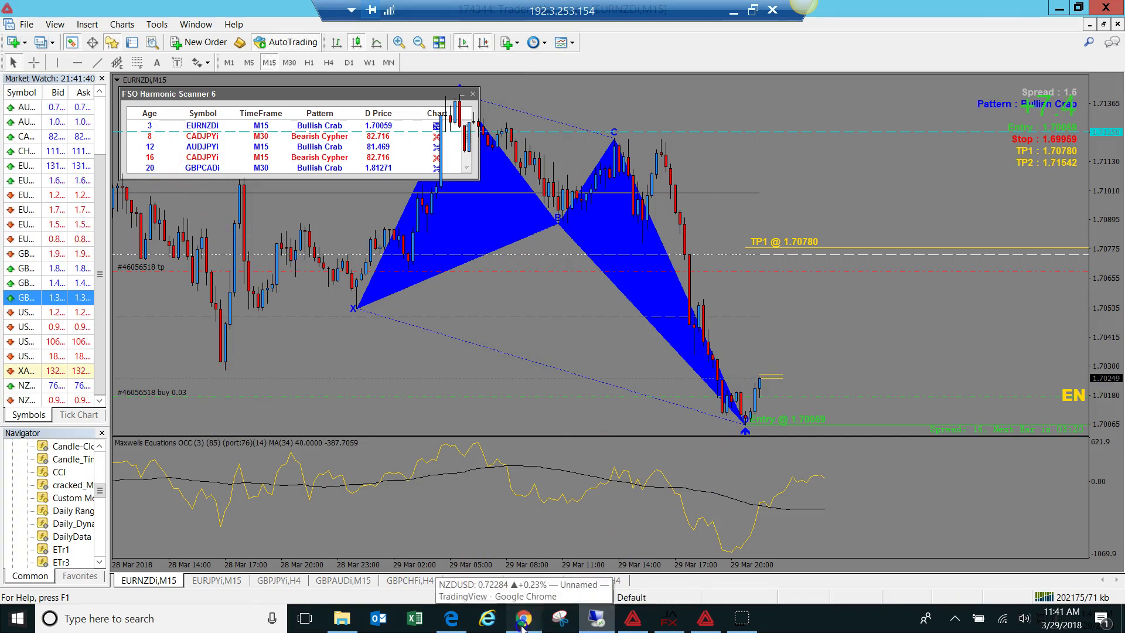
- Switch to TradingView in Chrome to review the NZDUSD XABCD pattern, and return to the local MetaTrader 4 NZDUSD four-hour chart
{"action": "left_click", "coordinate": [521, 618]}
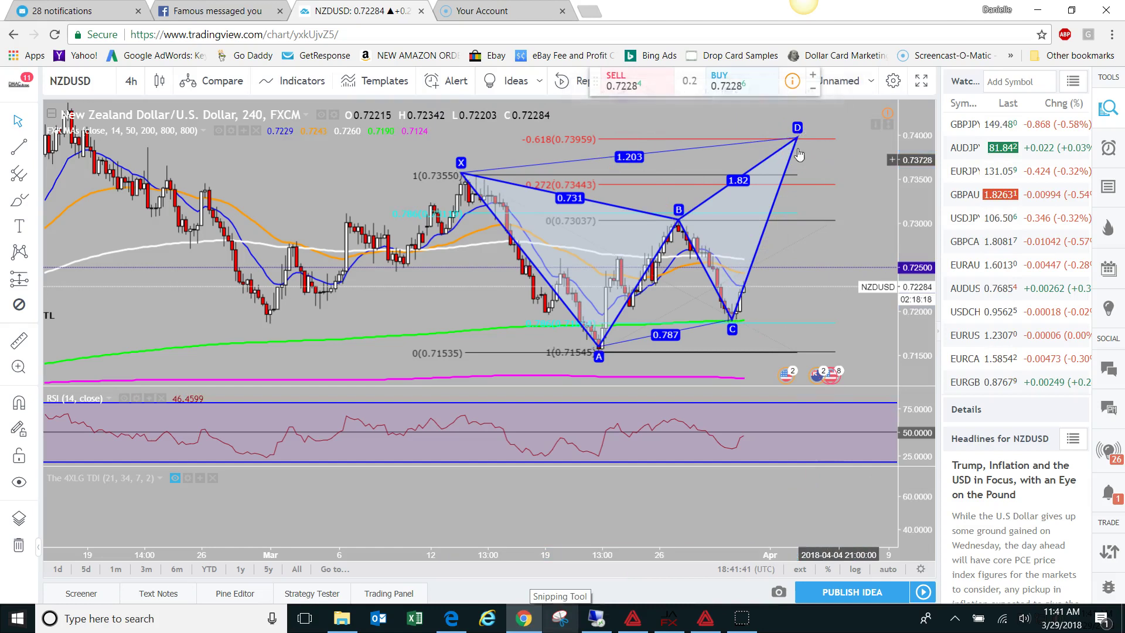
{"action": "left_click", "coordinate": [682, 234]}
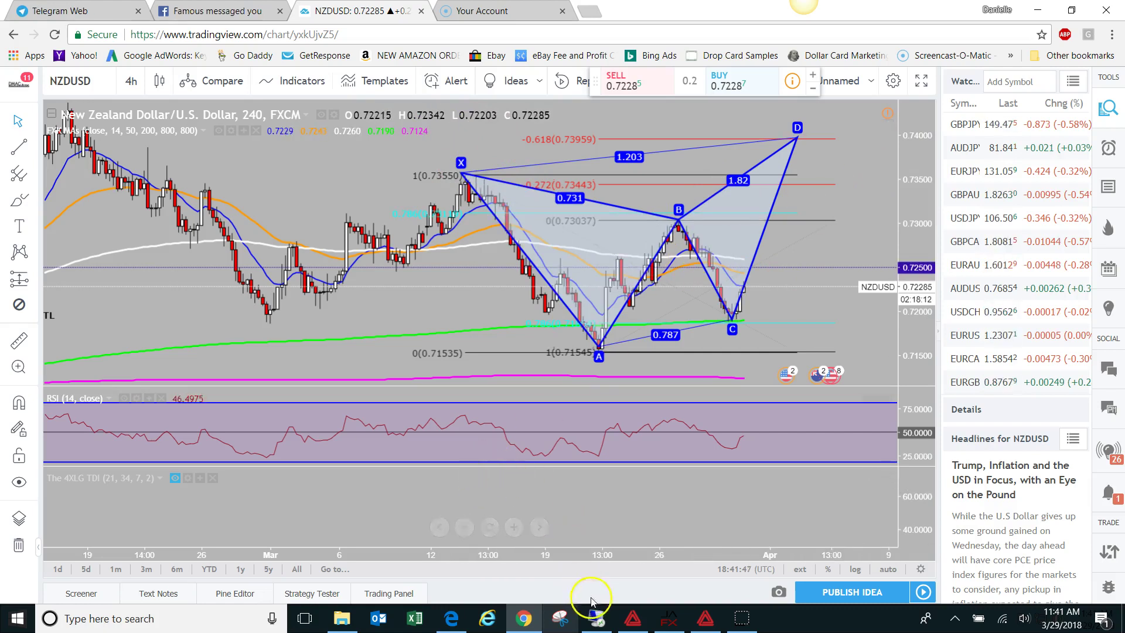
{"action": "left_click", "coordinate": [630, 617]}
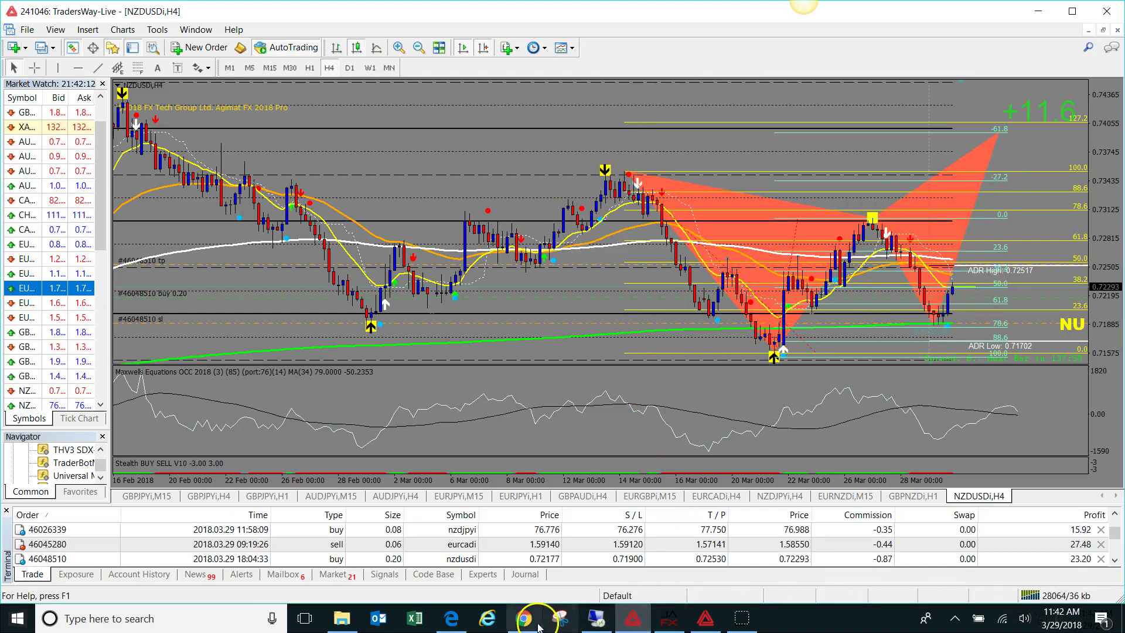
- Revisit the Bullish Crab pattern on the remote EURNZD chart, return to the local NZDUSD chart and dismiss the alert dialog
{"action": "left_click", "coordinate": [595, 620]}
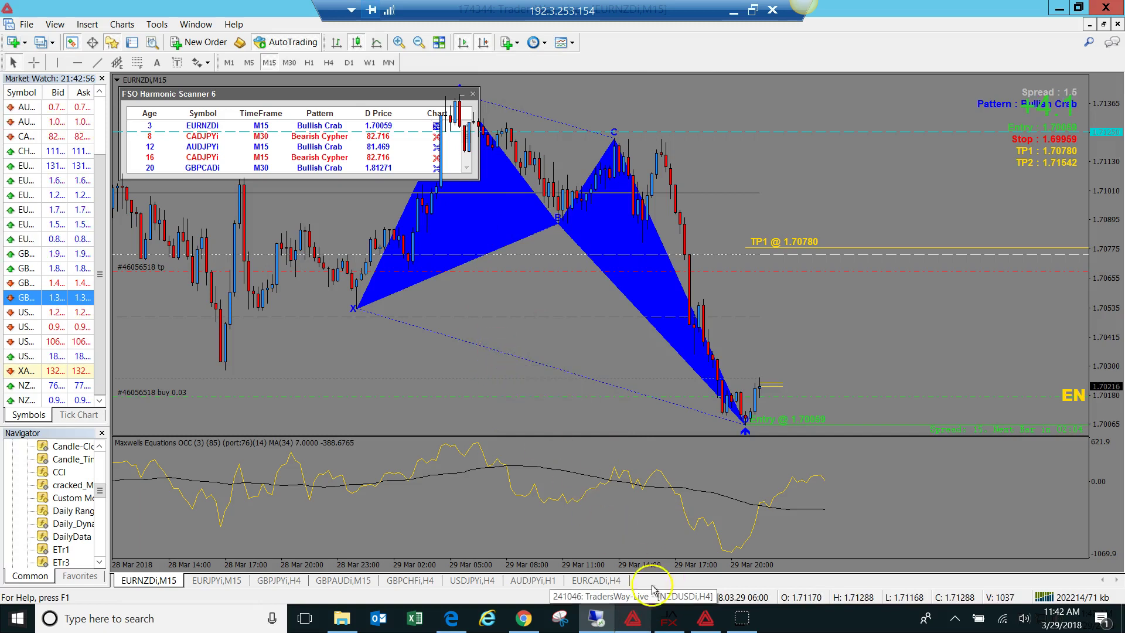
{"action": "left_click", "coordinate": [632, 618]}
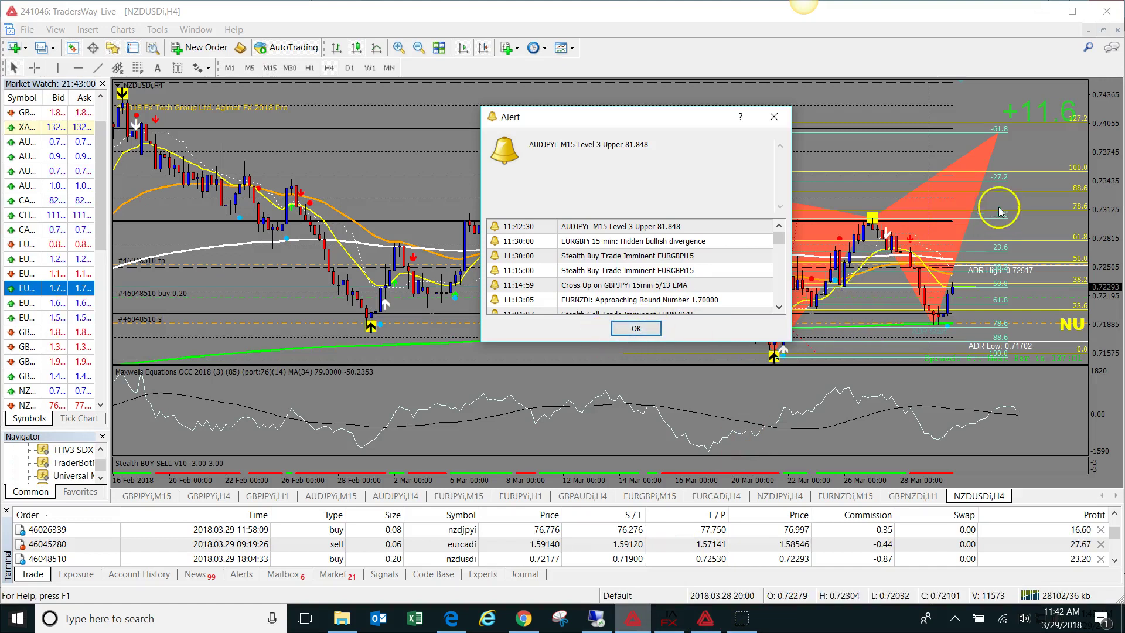
{"action": "left_click", "coordinate": [648, 333]}
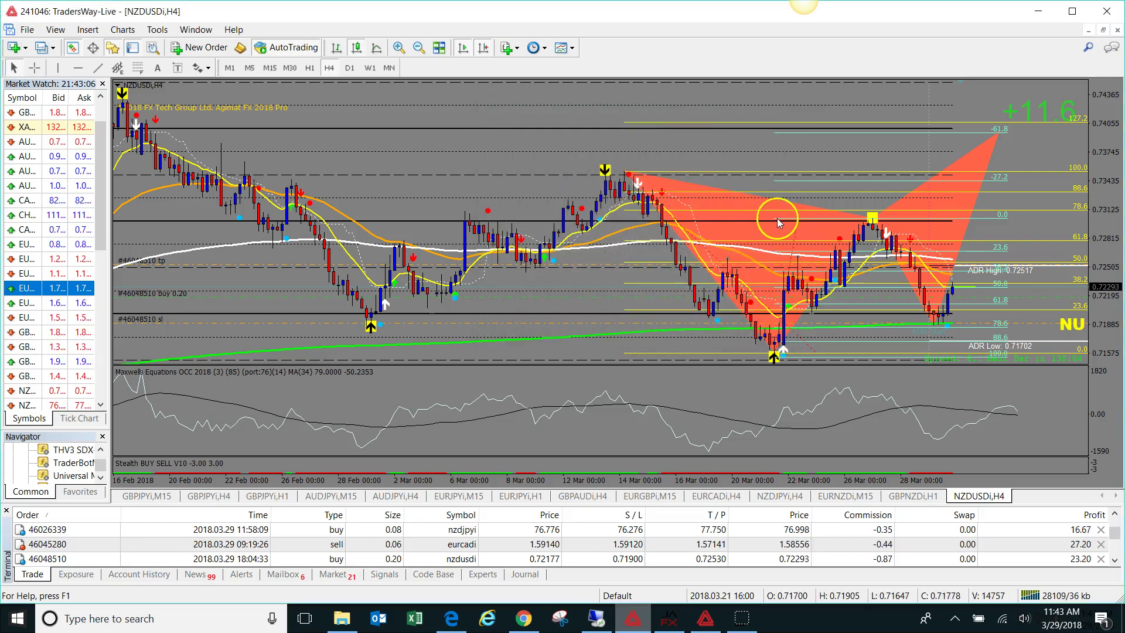